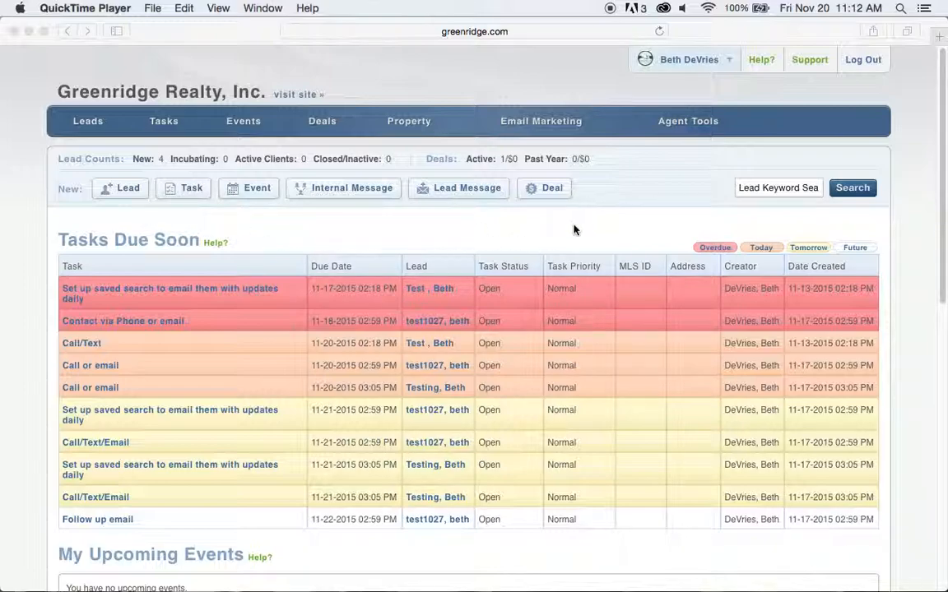
Open the Email Marketing menu in the Boston Logic navigation bar.
left_click(544, 124)
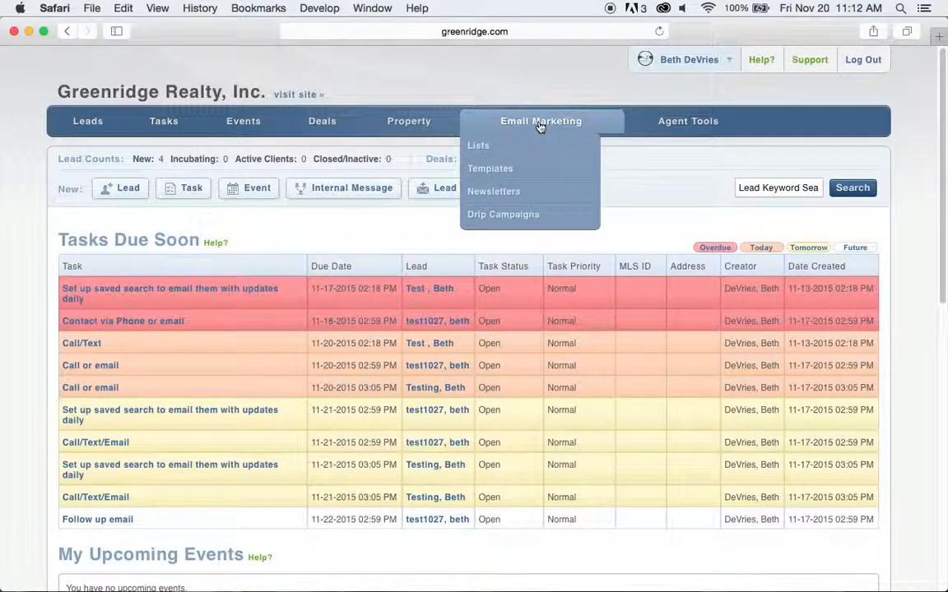
Go to Templates and scroll through the 12 Greenridge Realty marketing templates.
left_click(494, 169)
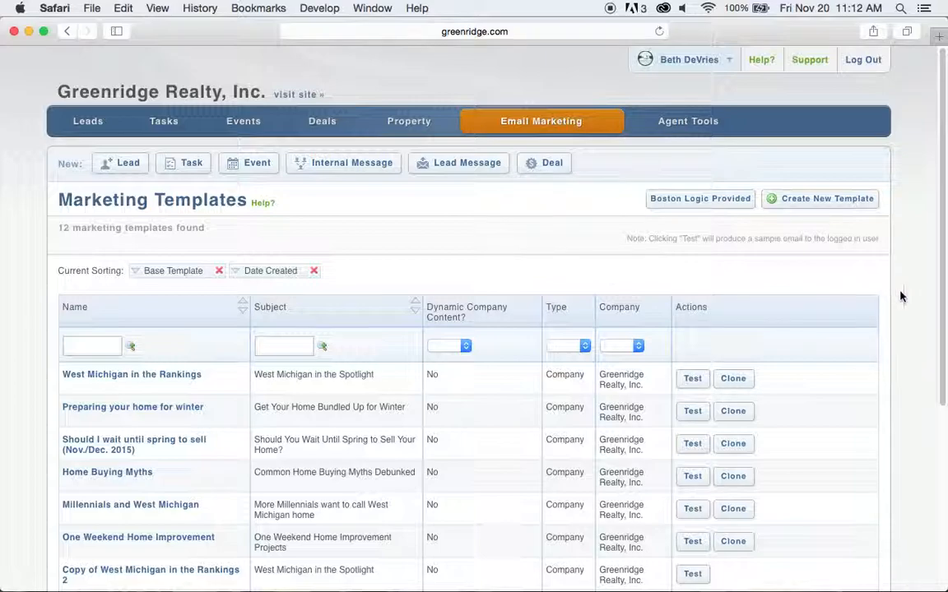
scroll(900, 297, "down", 1)
scroll(901, 296, "down", 5)
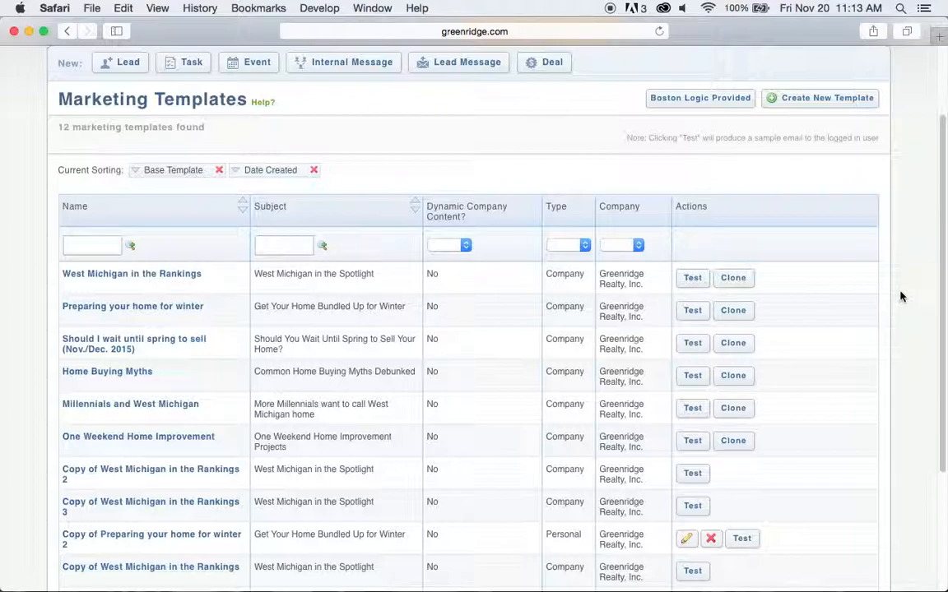
scroll(900, 296, "up", 3)
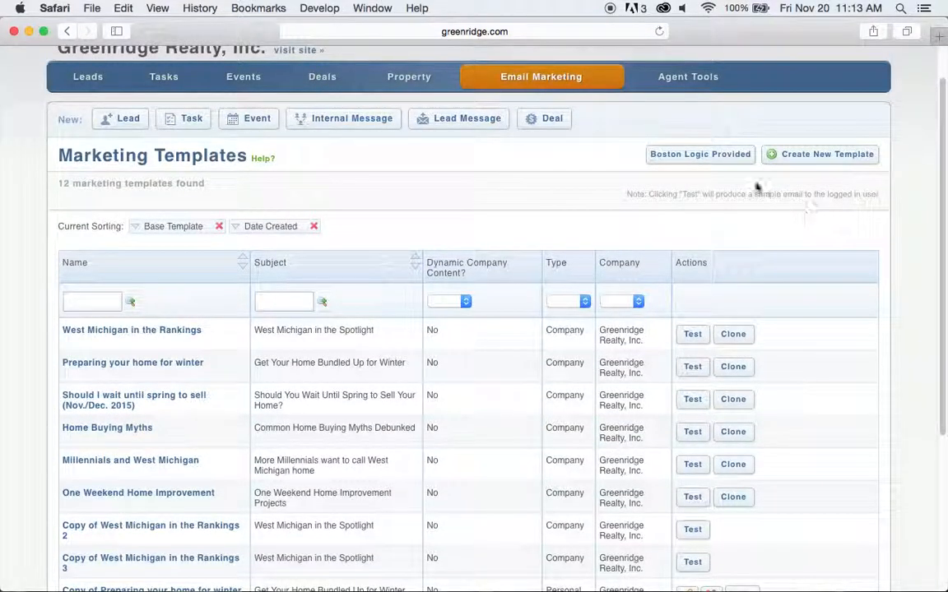
Show the Boston Logic Provided templates and scroll through the 39 defaults.
left_click(720, 158)
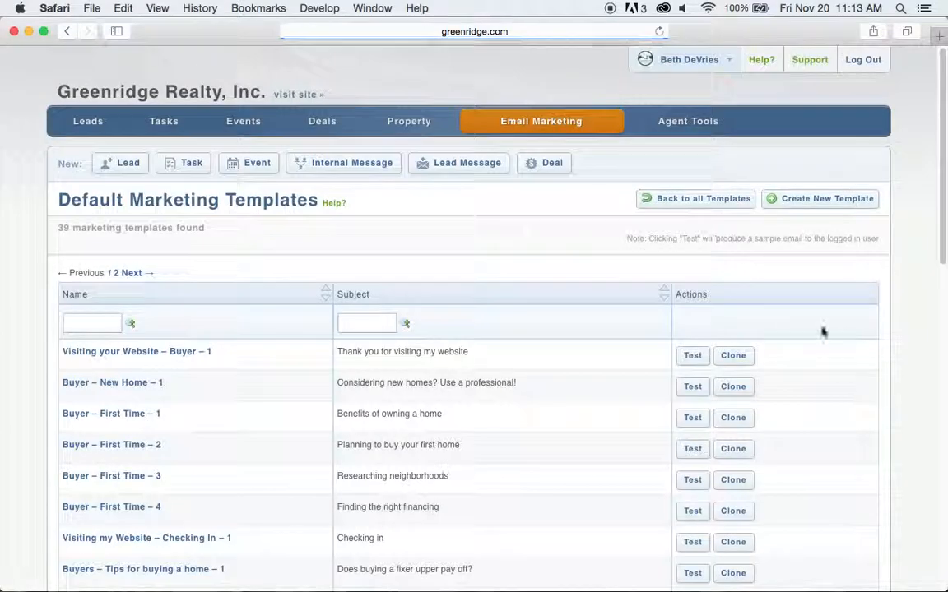
scroll(864, 330, "down", 5)
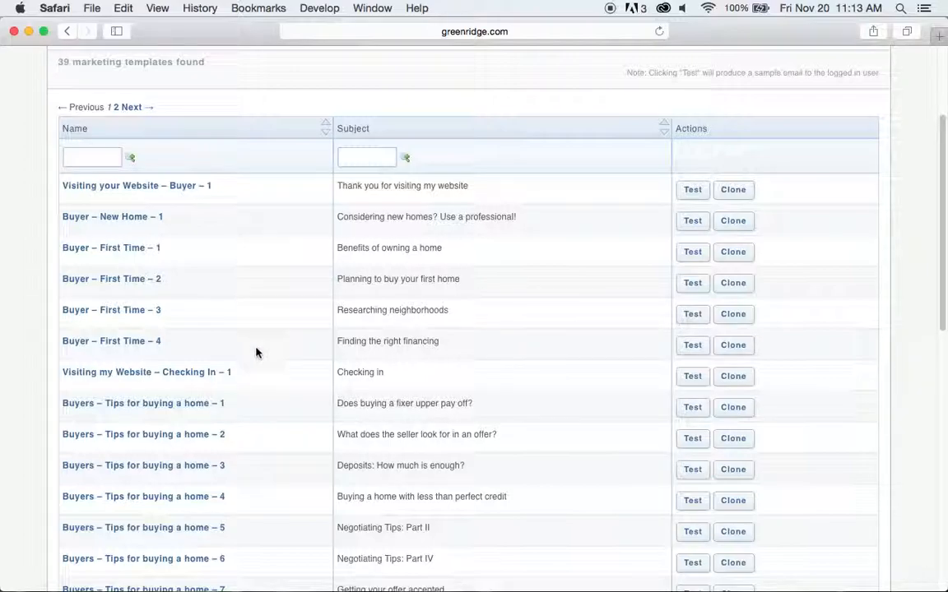
scroll(255, 428, "down", 5)
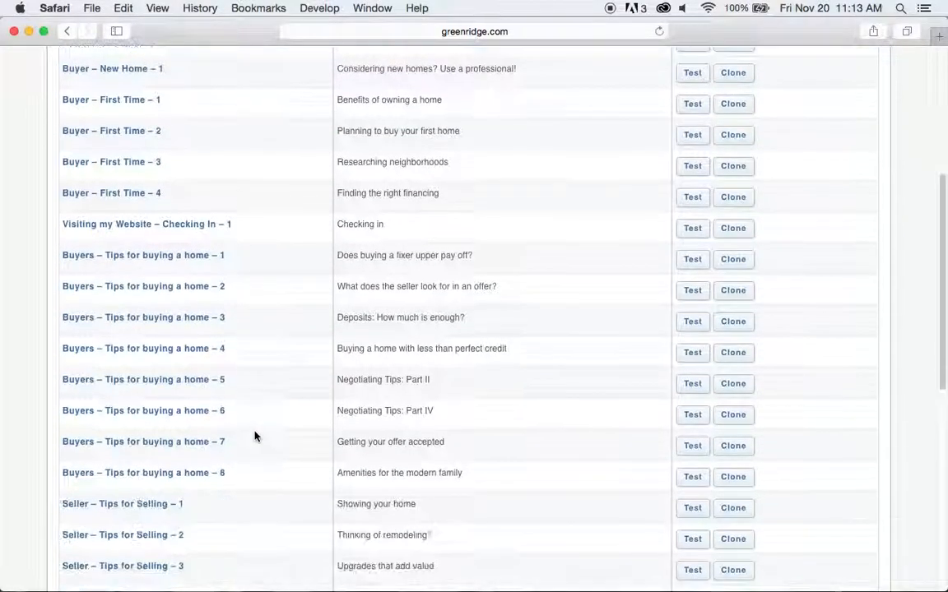
scroll(255, 436, "down", 10)
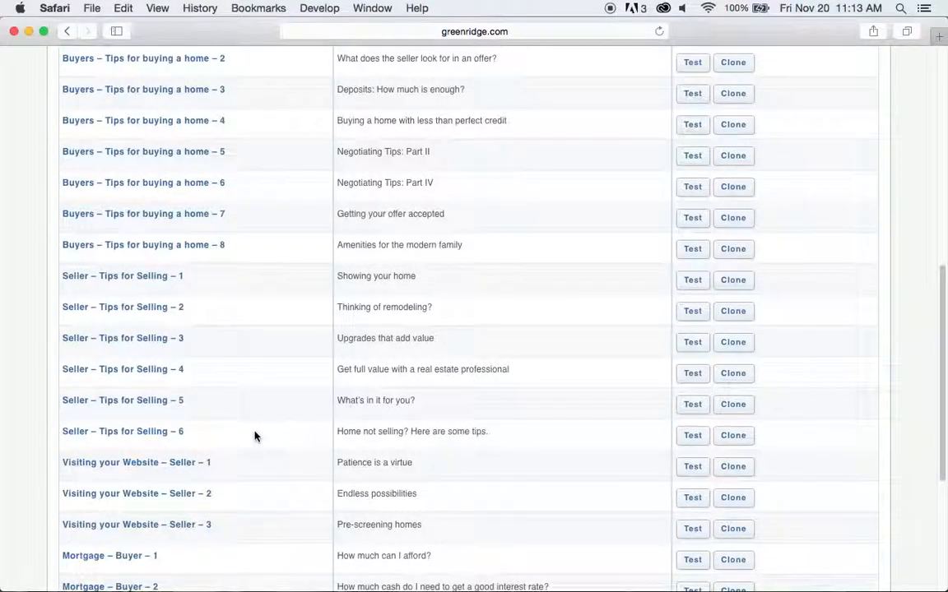
scroll(255, 436, "down", 3)
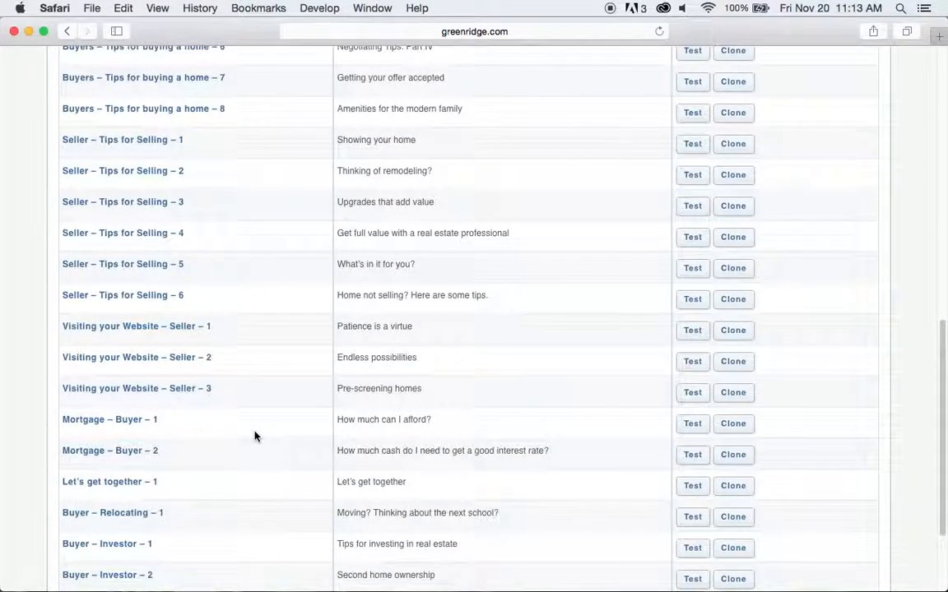
scroll(255, 436, "up", 18)
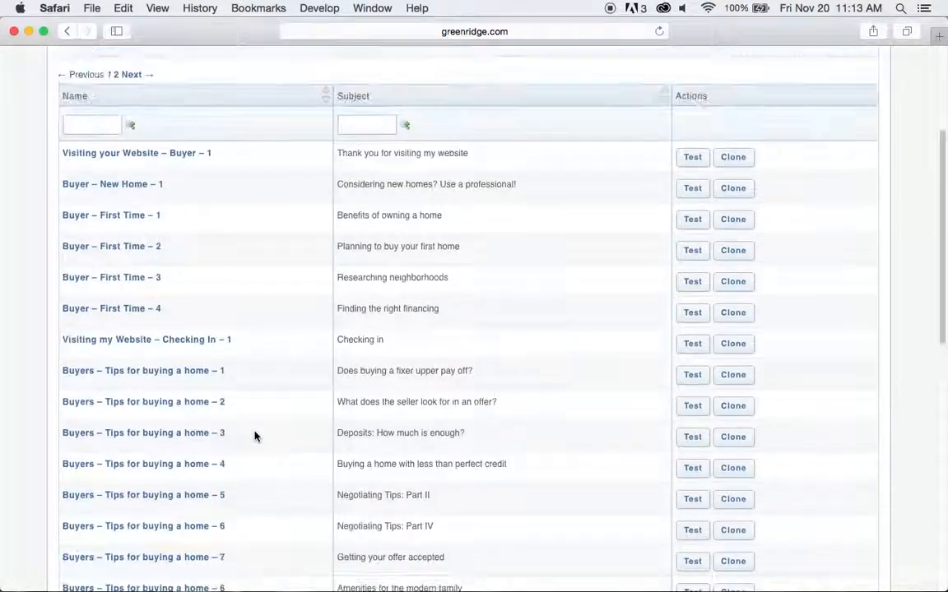
Preview the Buyer – New Home – 1 template and read through its body.
left_click(137, 246)
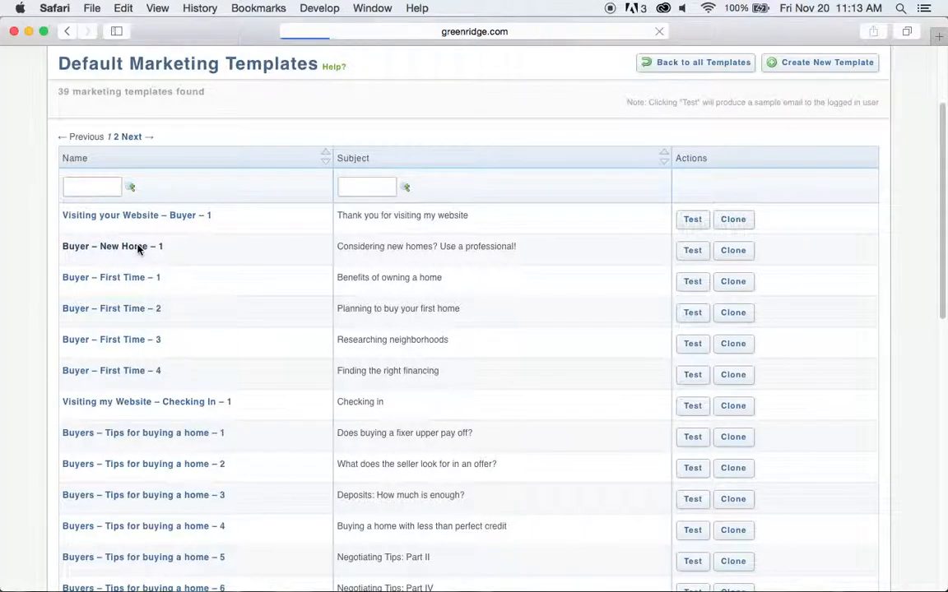
scroll(157, 353, "down", 3)
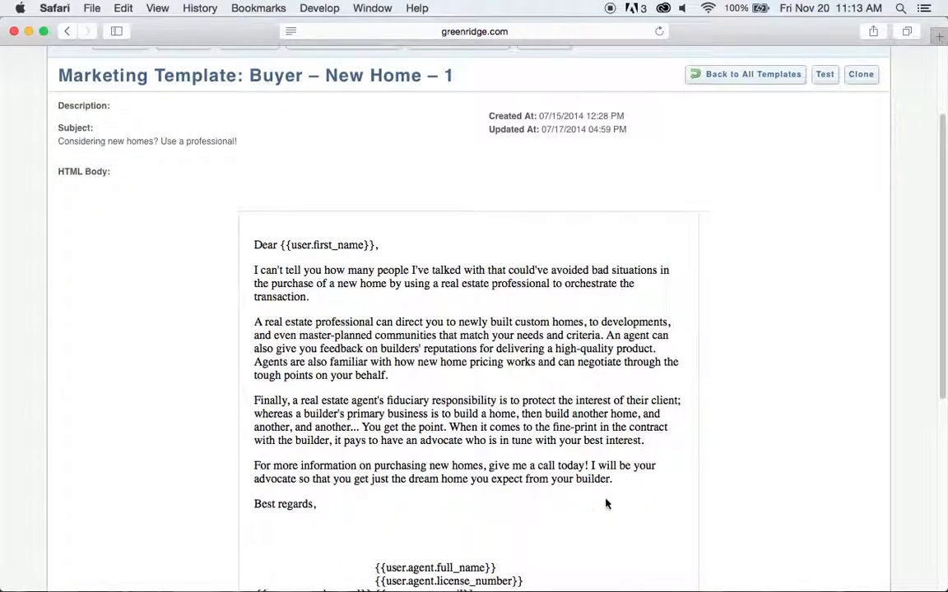
scroll(588, 503, "down", 2)
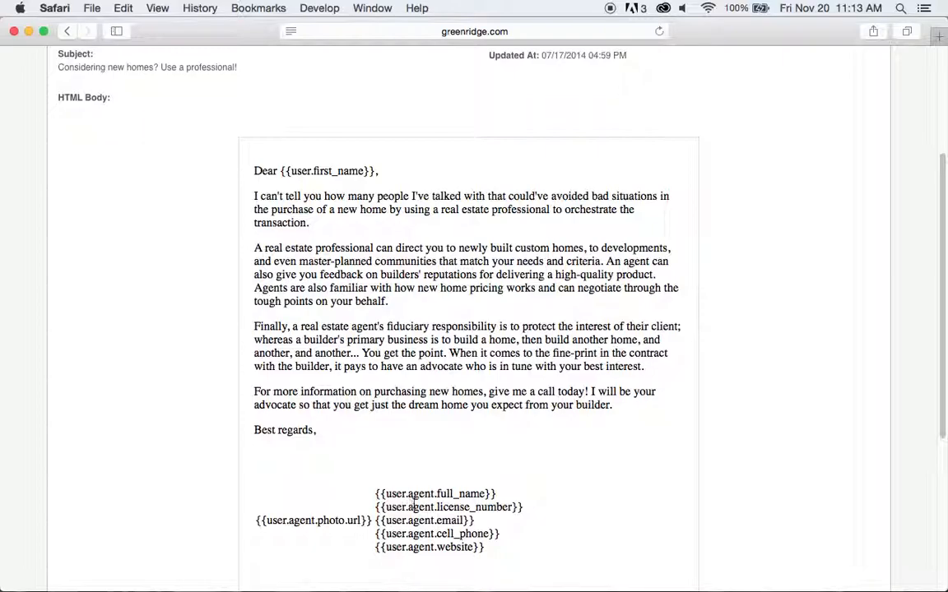
scroll(699, 445, "down", 5)
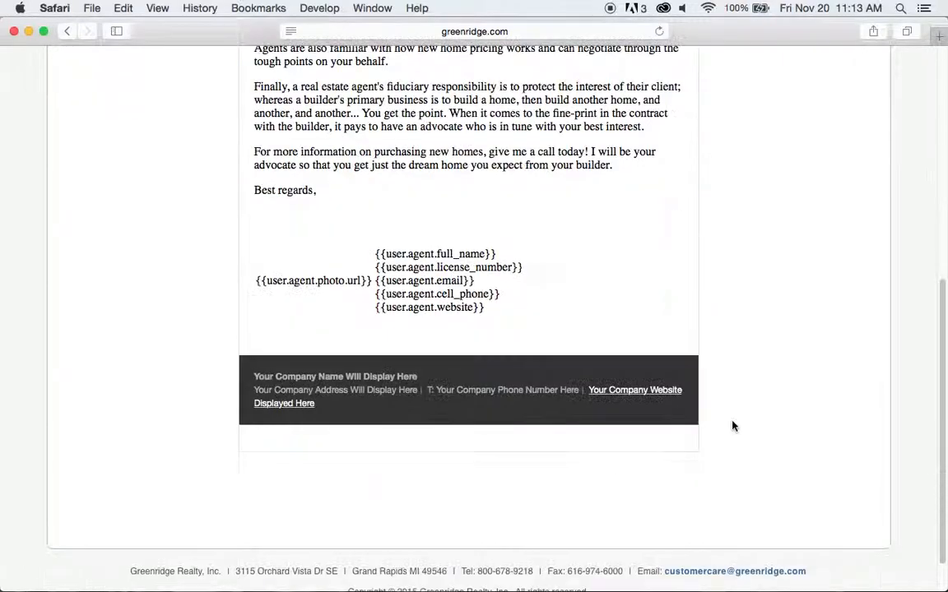
scroll(736, 421, "up", 10)
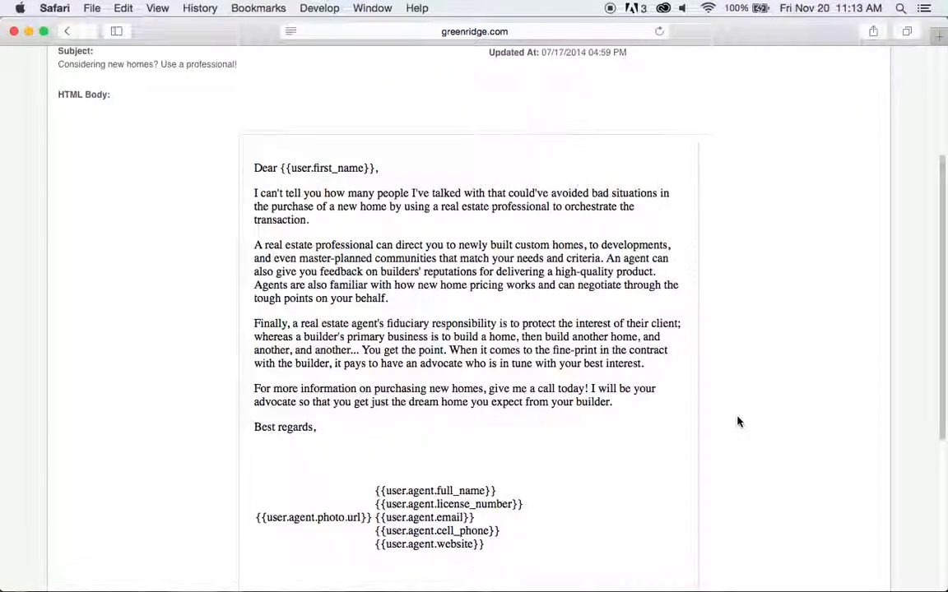
Return to all templates and clone 'Should I wait until spring to sell (Nov./Dec. 2015)'.
left_click(743, 150)
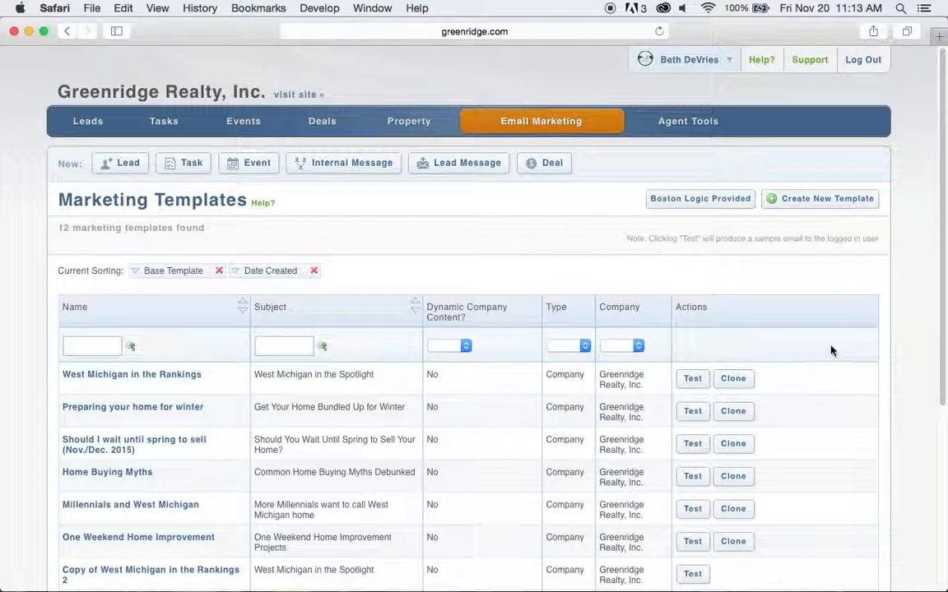
scroll(832, 350, "down", 5)
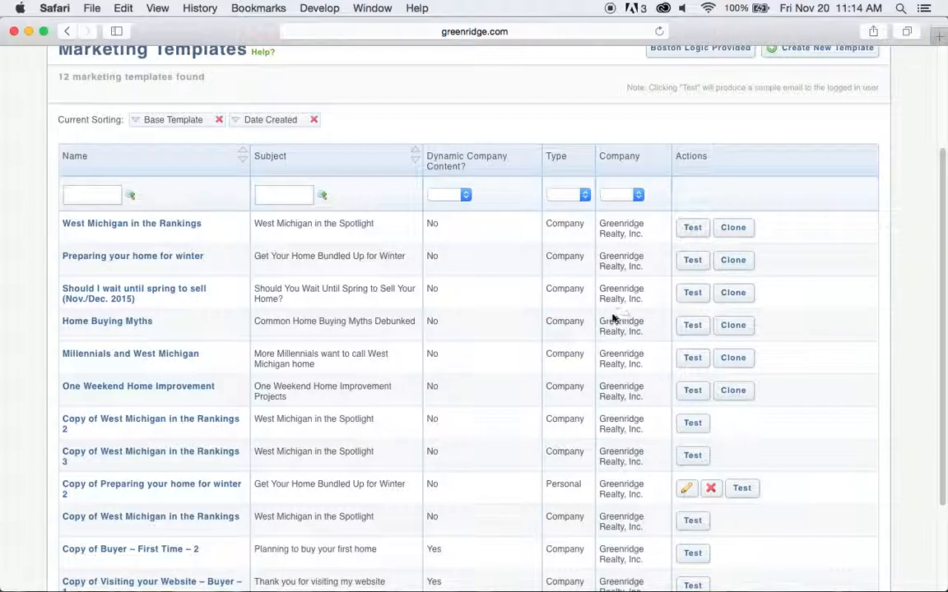
left_click(733, 294)
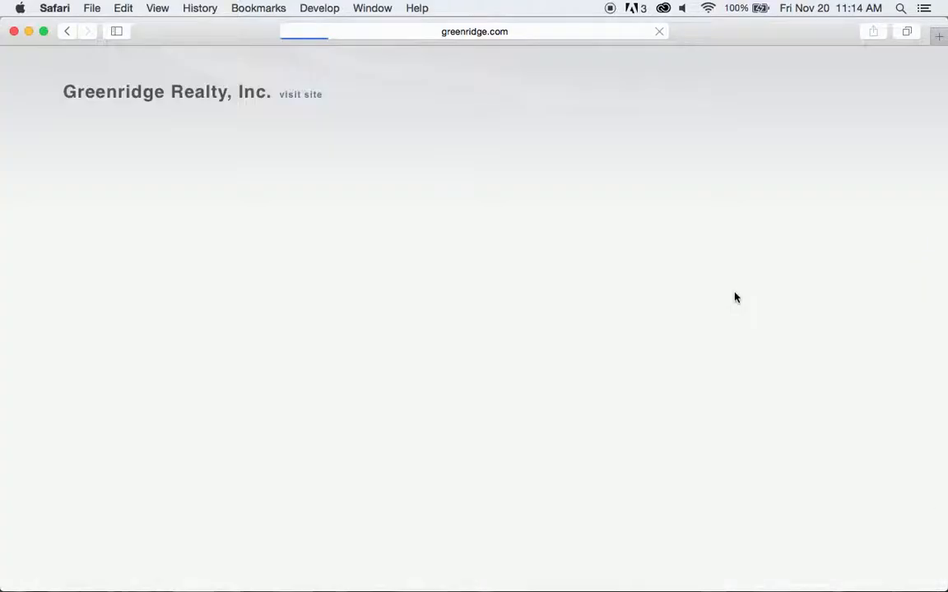
Prefix the cloned template's name with the agent's name followed by 's.
scroll(738, 280, "down", 2)
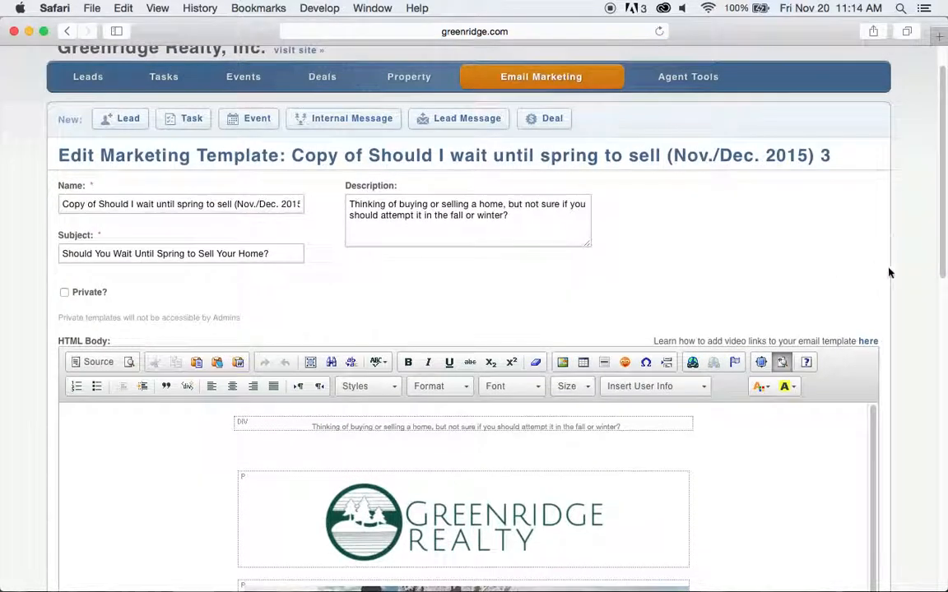
scroll(909, 276, "down", 3)
scroll(909, 277, "down", 10)
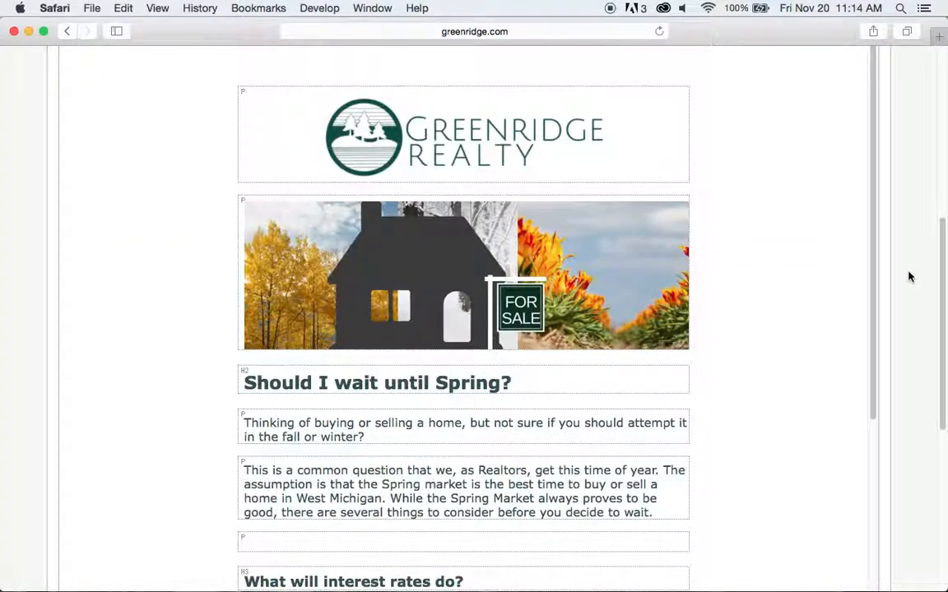
scroll(905, 276, "up", 9)
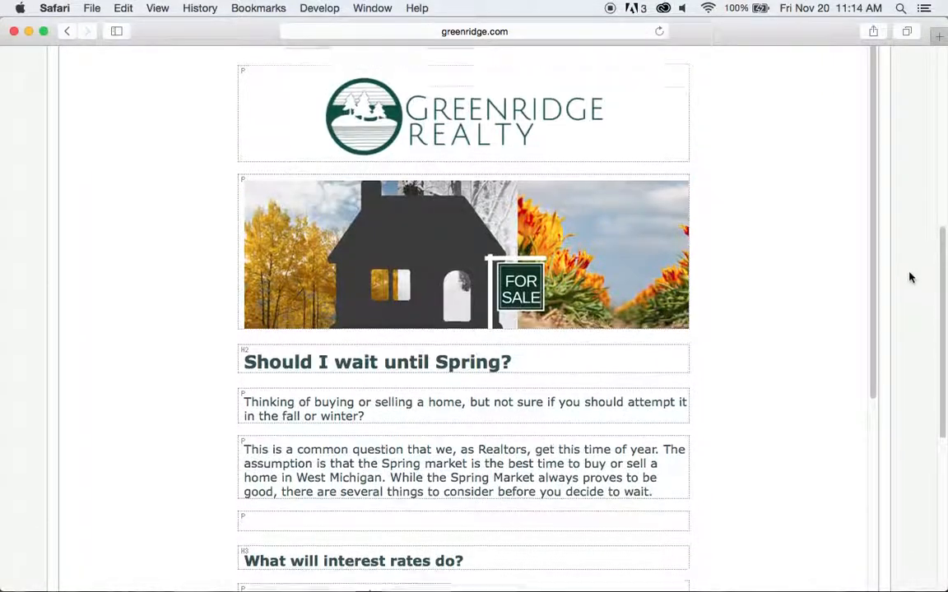
scroll(825, 182, "up", 2)
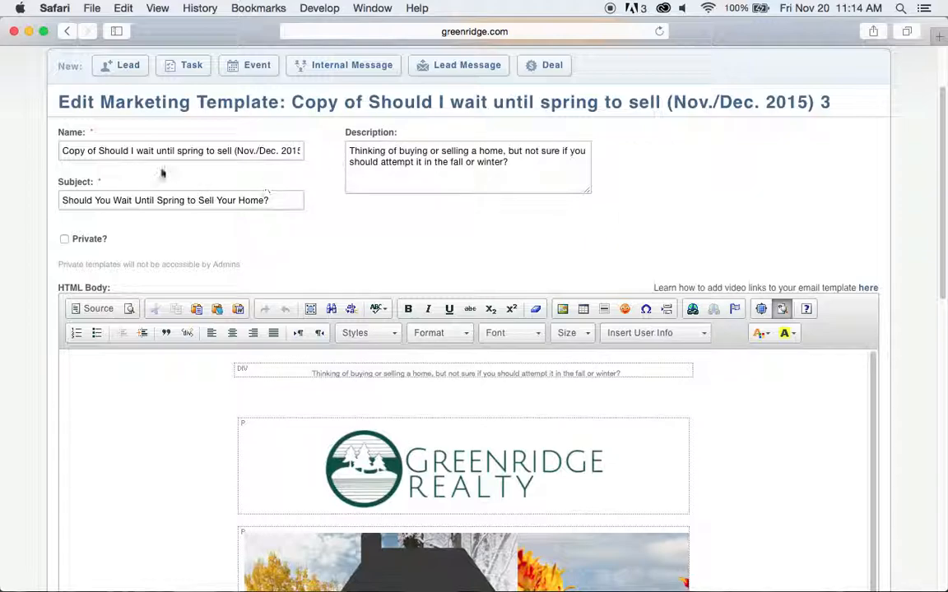
left_click(63, 151)
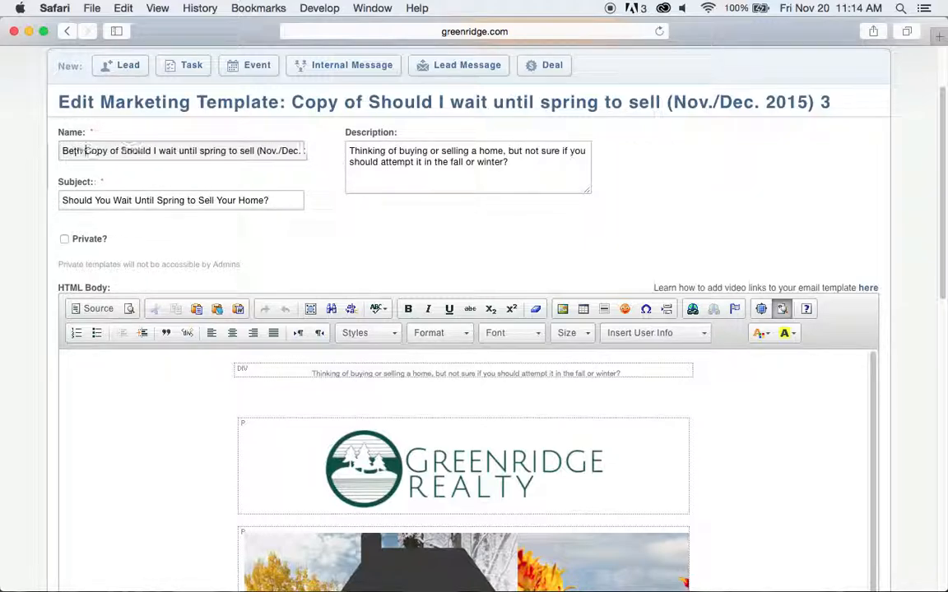
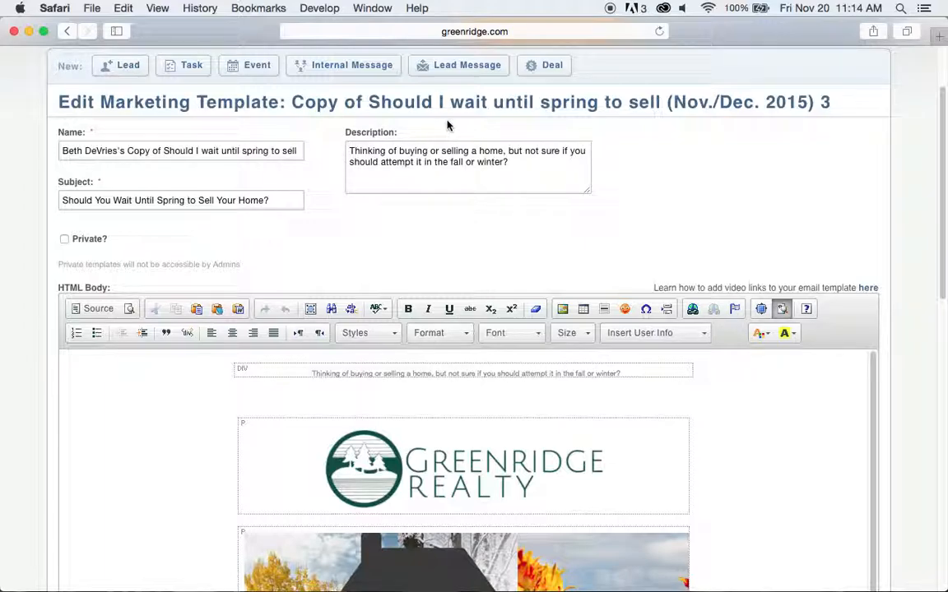
Scroll the template body, selecting and then deselecting the Greenridge Realty logo.
scroll(648, 200, "down", 1)
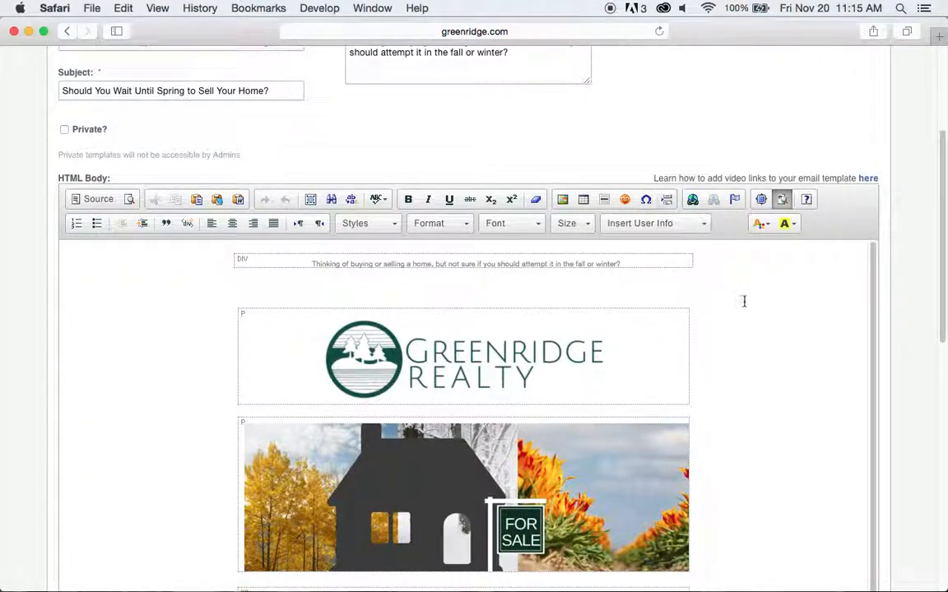
scroll(793, 296, "down", 2)
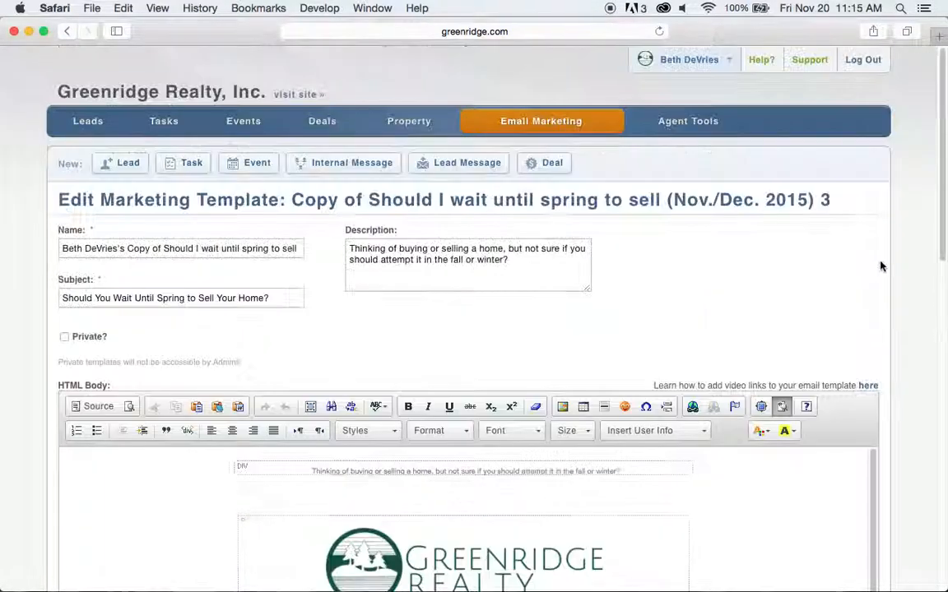
scroll(908, 271, "down", 5)
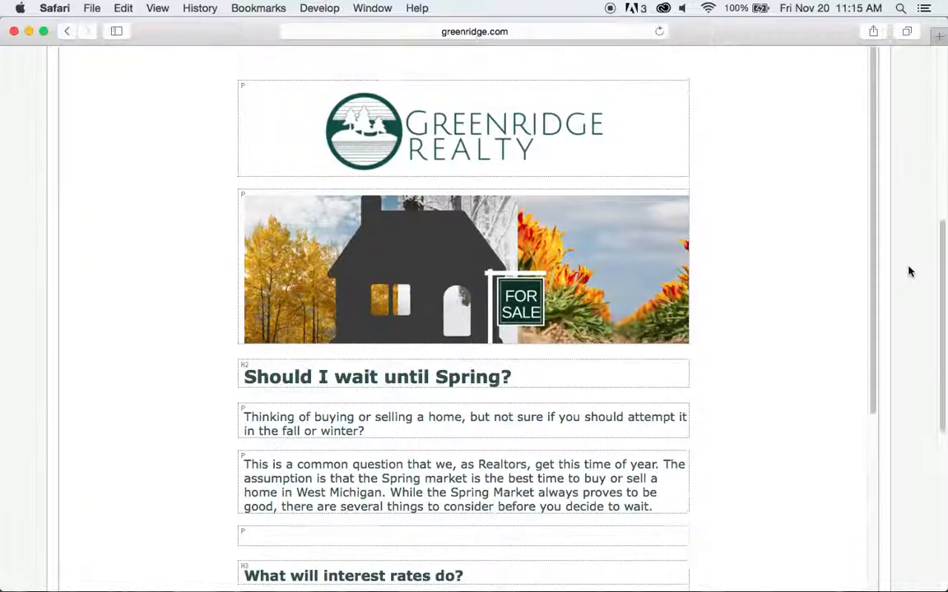
scroll(909, 270, "down", 2)
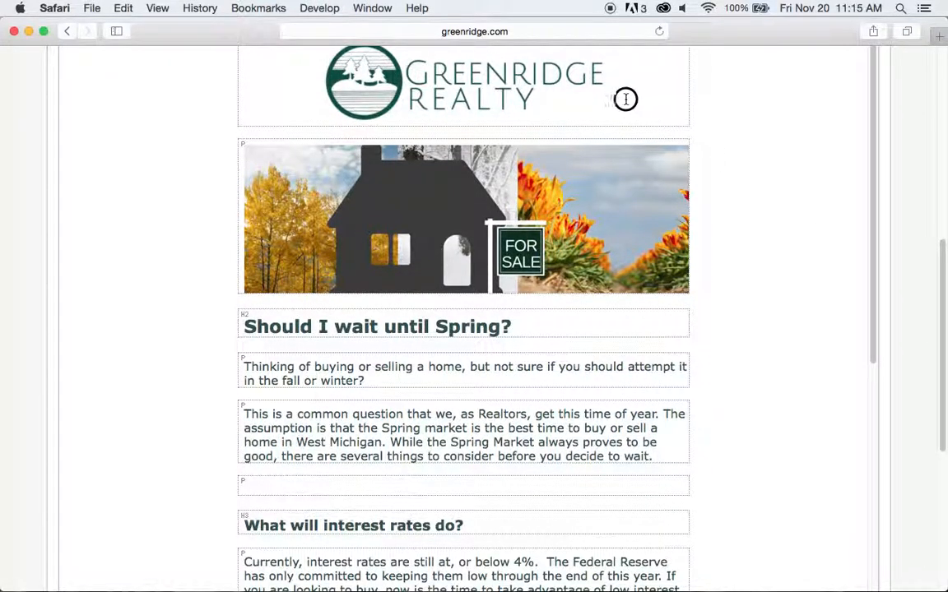
left_click(374, 91)
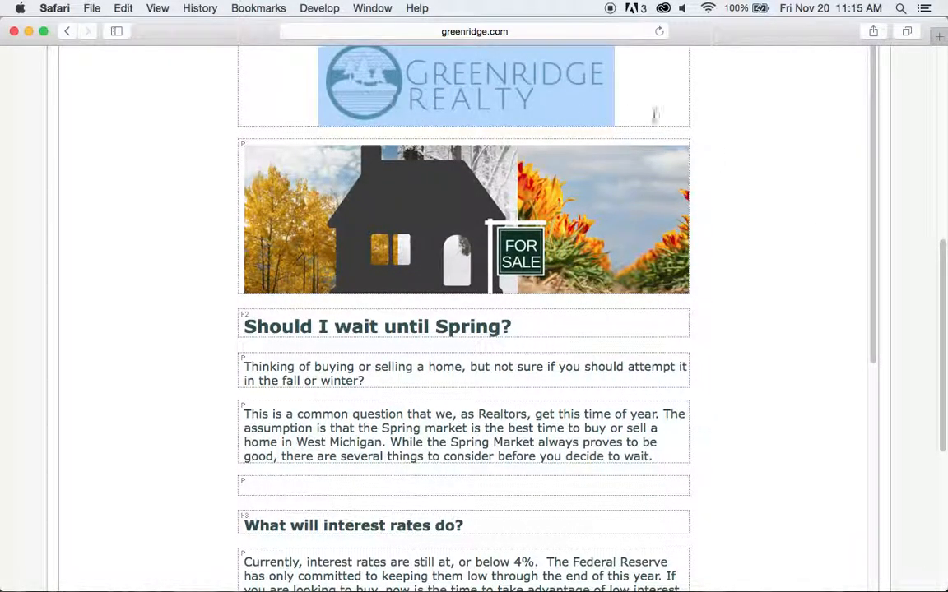
left_click(745, 141)
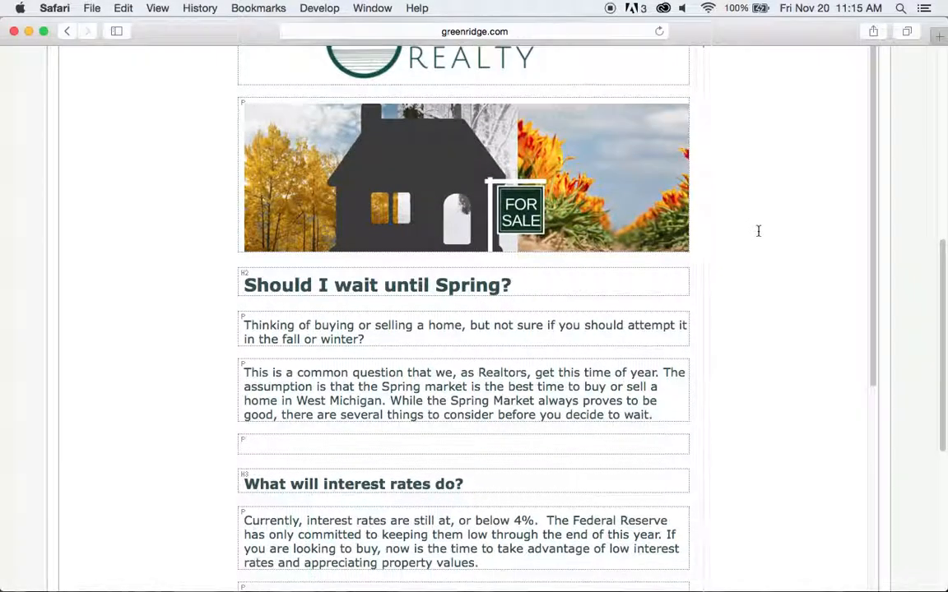
Add a ' | ' separator after {{user.agent.email}} in the agent contact line.
scroll(758, 231, "down", 3)
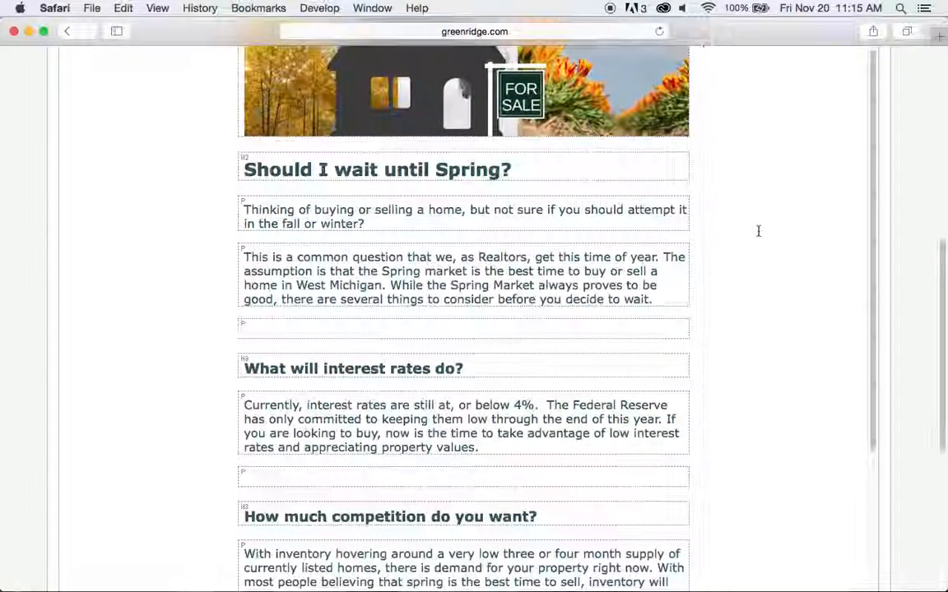
scroll(758, 231, "down", 3)
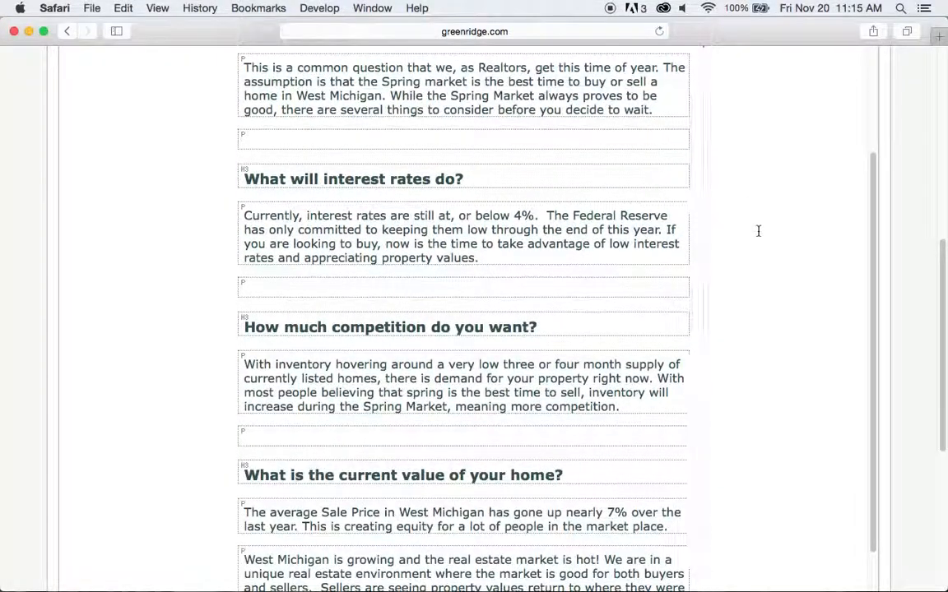
scroll(759, 232, "down", 5)
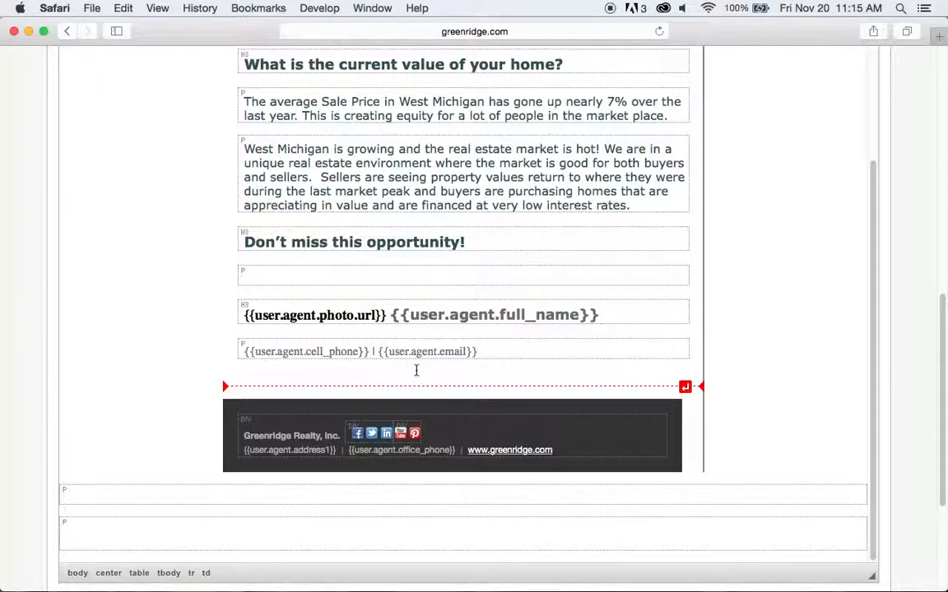
left_click(515, 352)
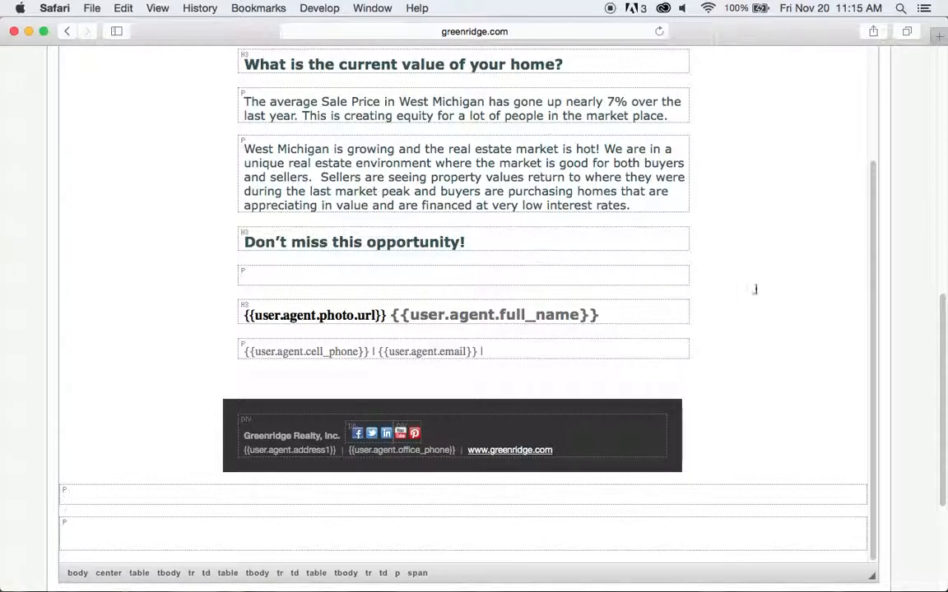
scroll(744, 295, "up", 5)
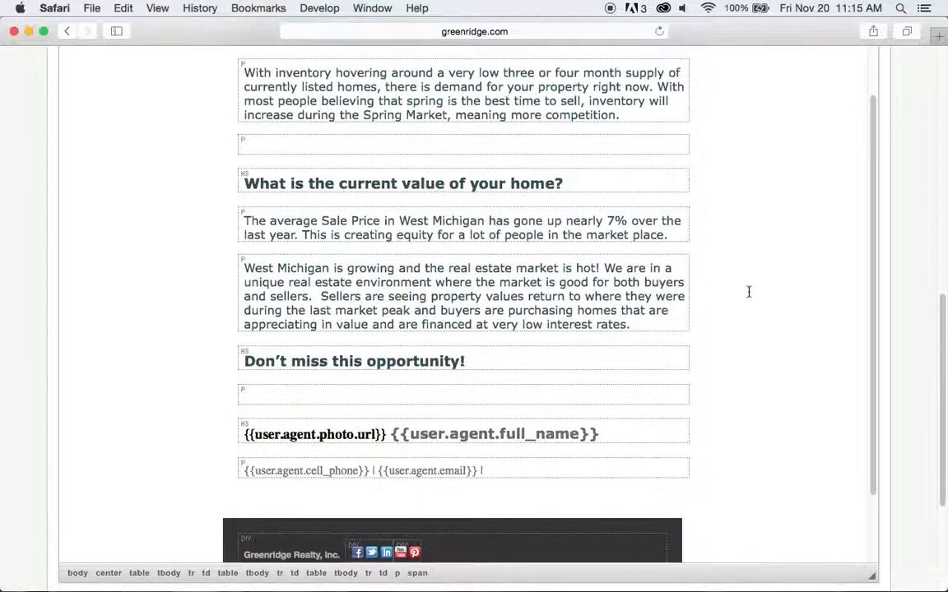
scroll(749, 291, "down", 2)
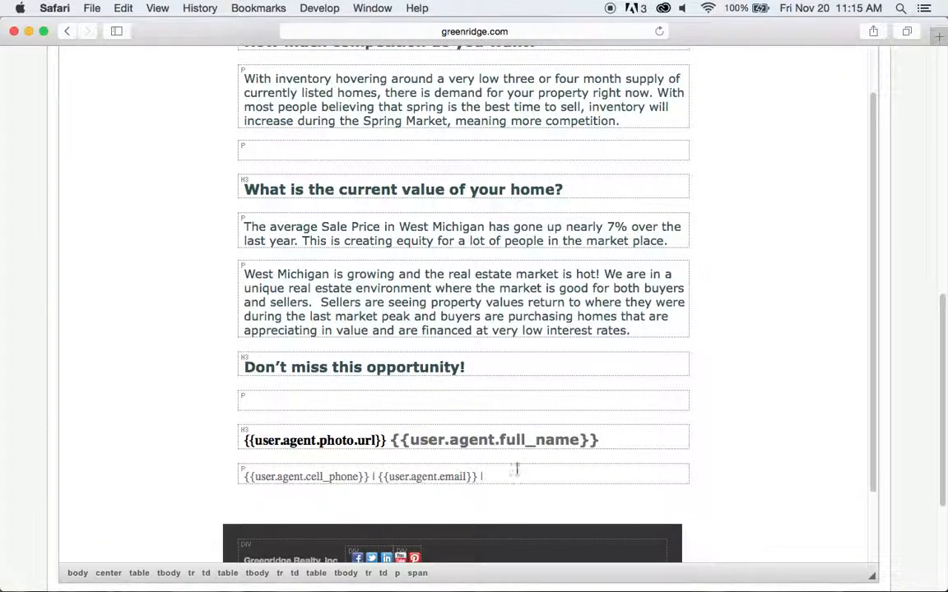
scroll(759, 334, "up", 9)
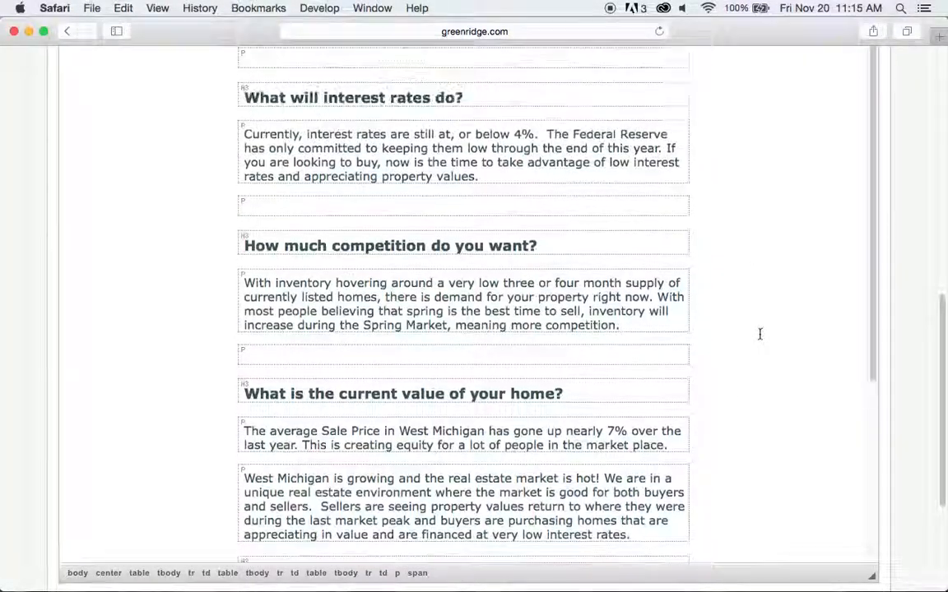
scroll(759, 334, "up", 12)
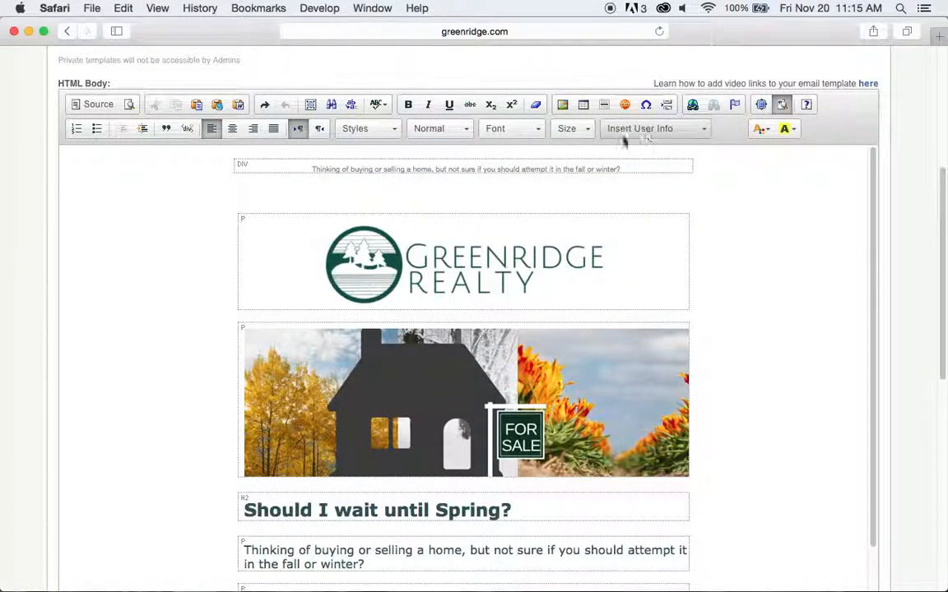
Open Insert User Info and scroll to the User's Agent email, office phone, fax and address entries.
left_click(703, 130)
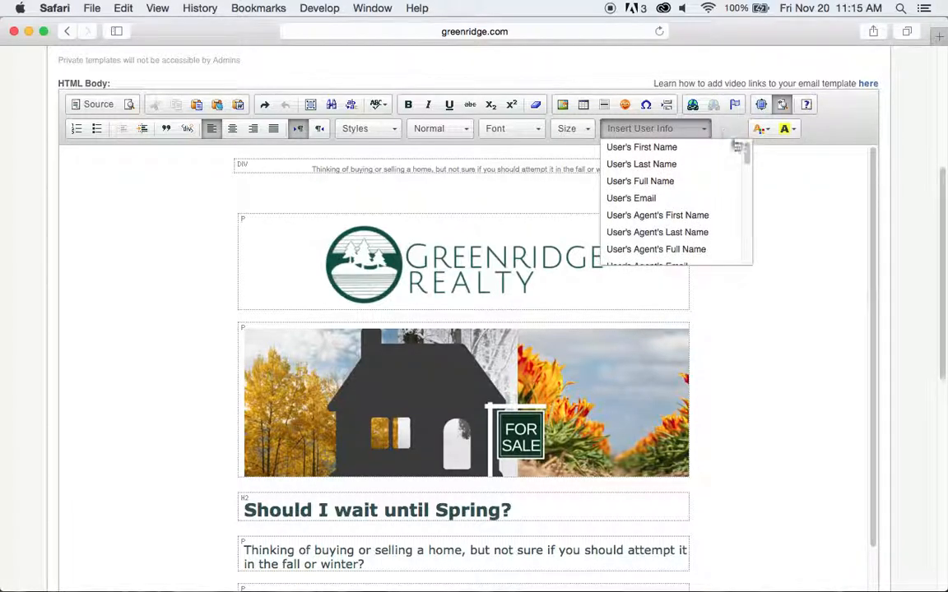
mouse_move(747, 153)
left_mouse_down()
mouse_move(754, 241)
mouse_move(760, 143)
left_mouse_up()
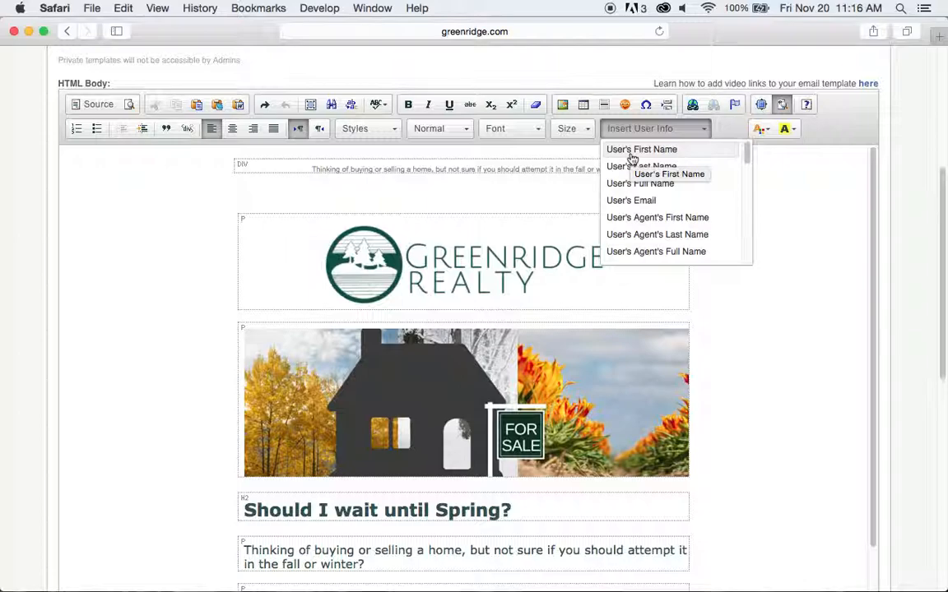
left_click_drag(747, 155, 750, 175)
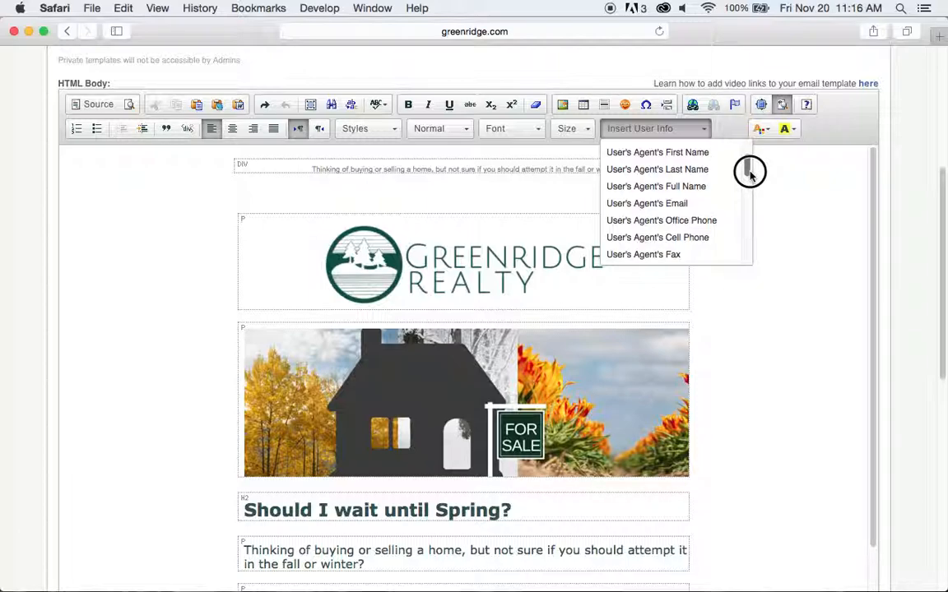
left_click_drag(750, 174, 751, 176)
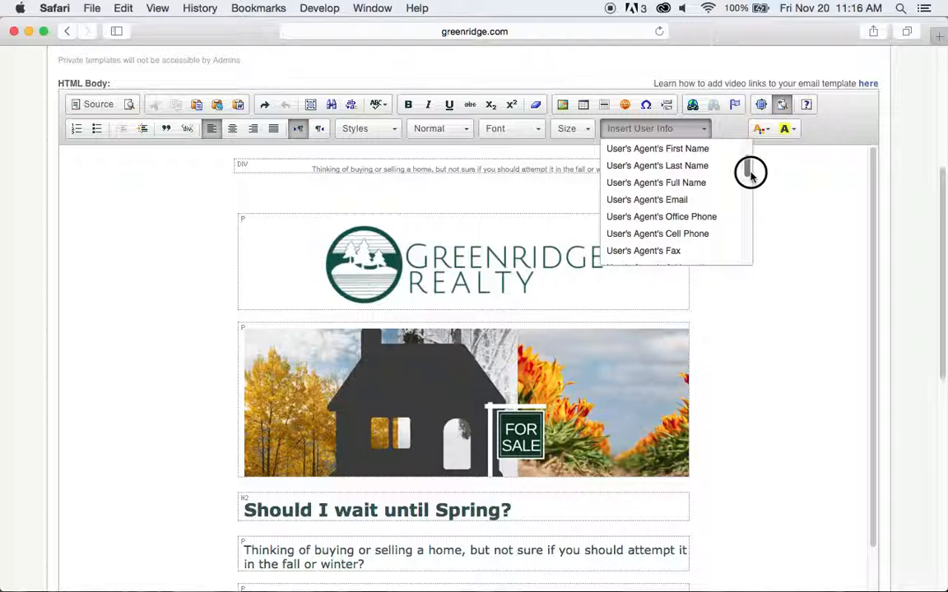
left_click_drag(750, 174, 750, 185)
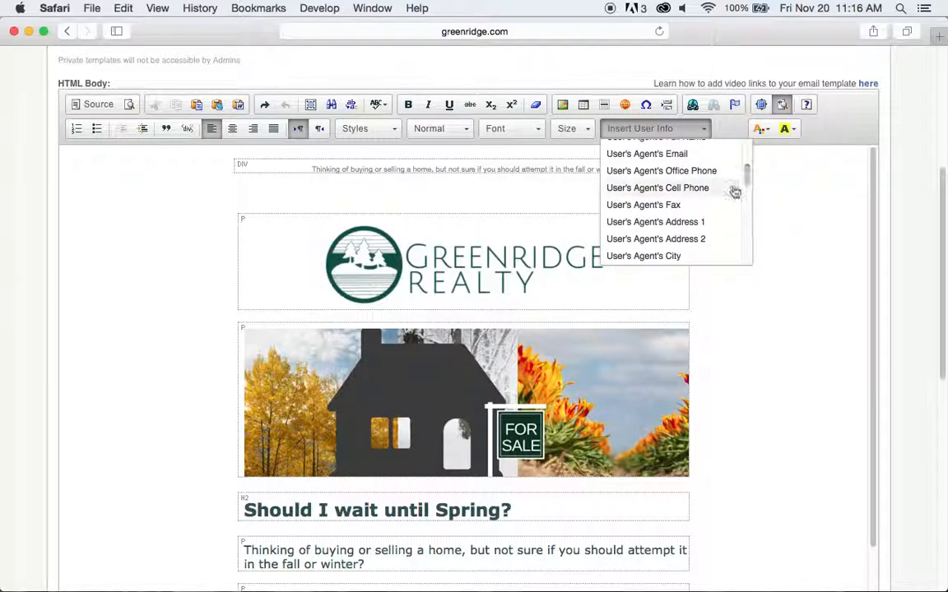
Insert the {{user.agent.office_phone}} placeholder after the email placeholder and select it.
left_click(661, 171)
scroll(757, 273, "down", 12)
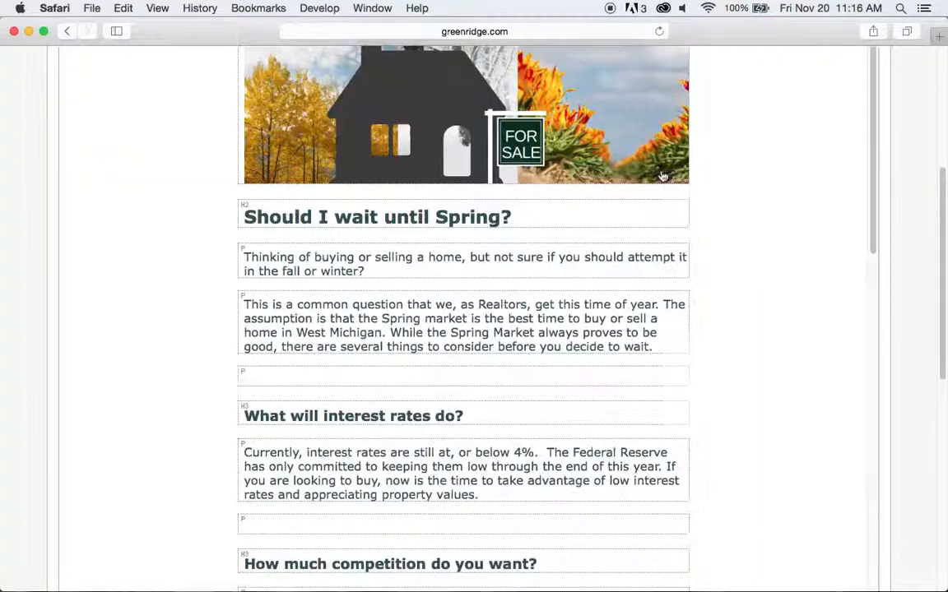
scroll(770, 269, "down", 1)
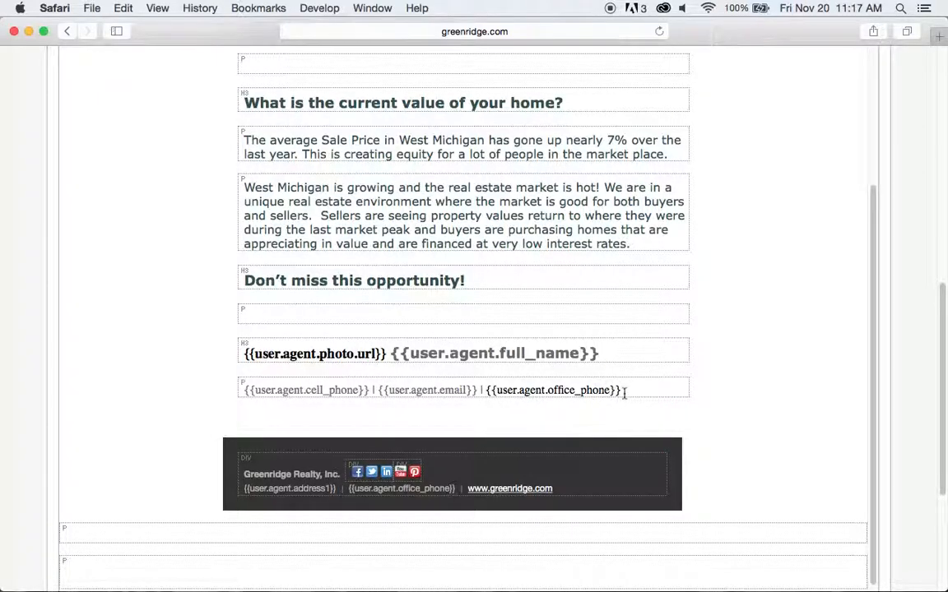
left_click_drag(625, 391, 484, 388)
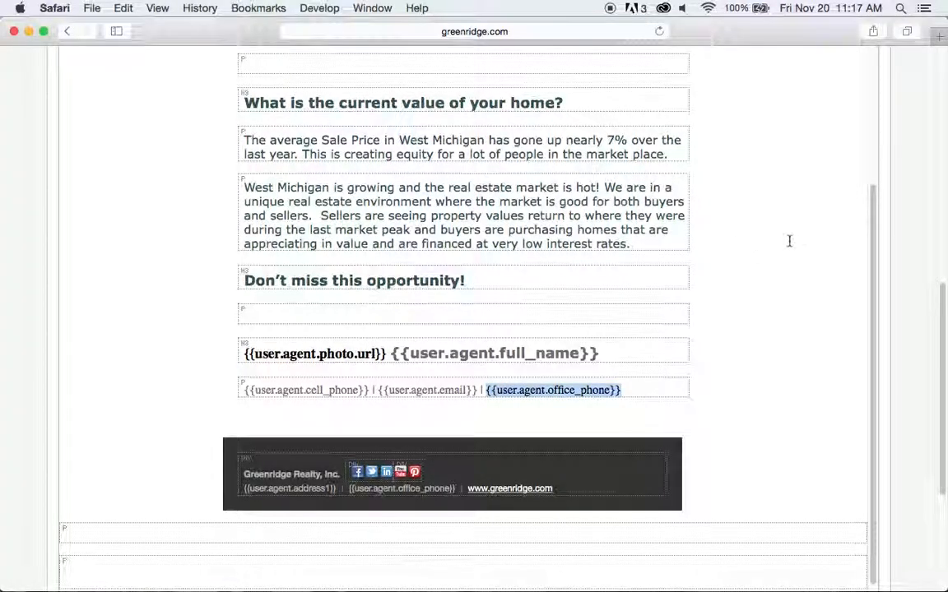
scroll(788, 238, "up", 15)
scroll(790, 239, "up", 5)
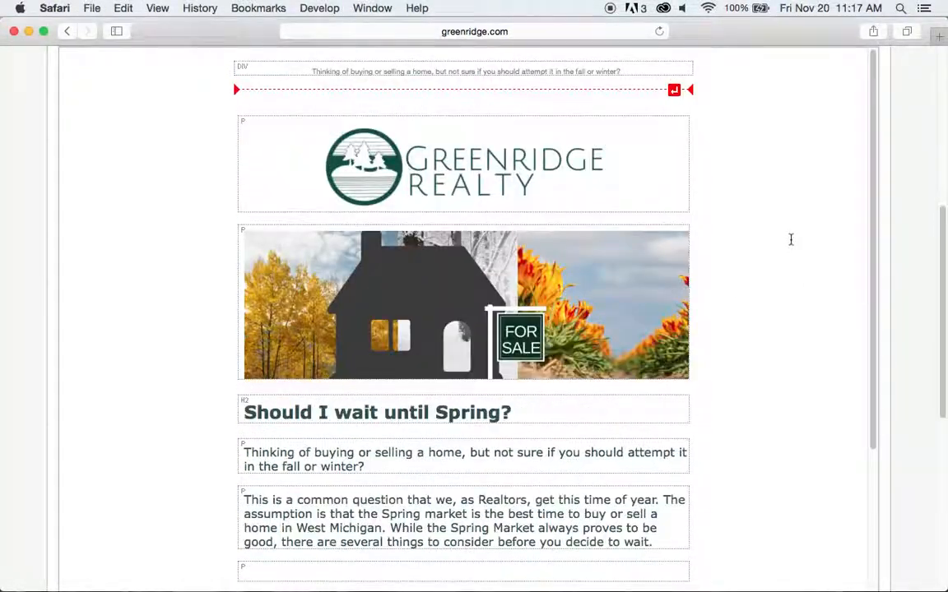
Make the selected office phone placeholder grey using the Text Color palette.
left_click(766, 298)
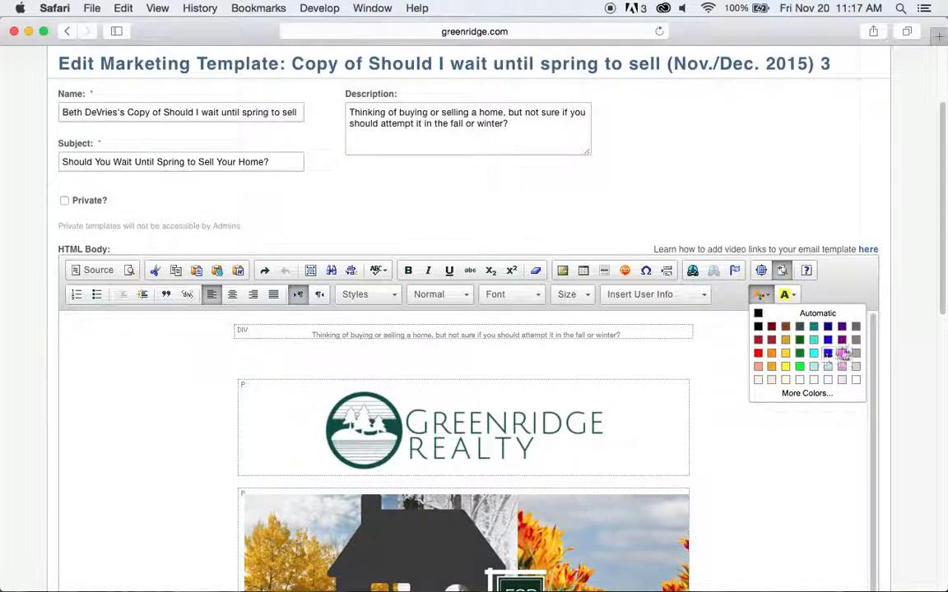
left_click(855, 341)
scroll(815, 421, "down", 15)
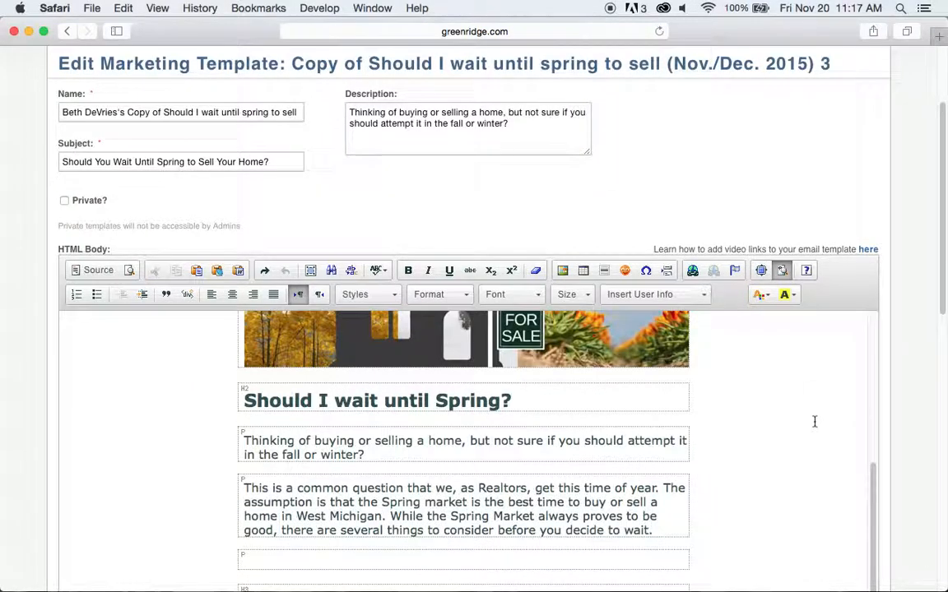
scroll(815, 421, "down", 5)
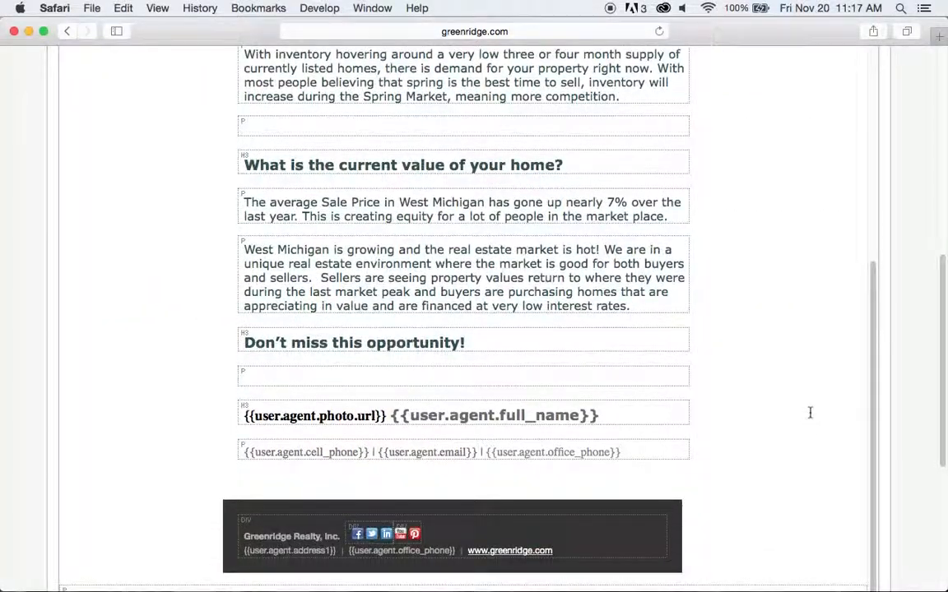
scroll(809, 413, "down", 1)
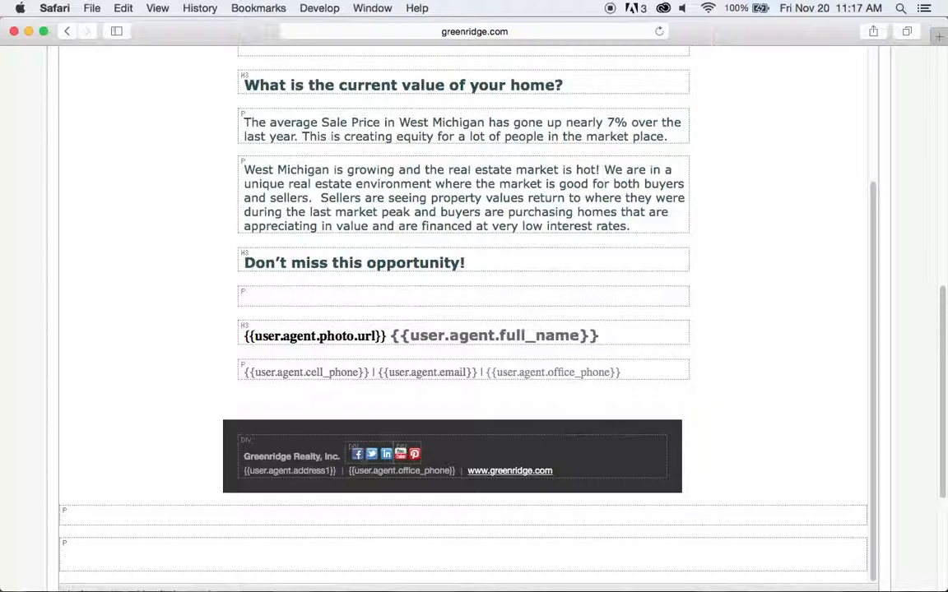
left_click(359, 455)
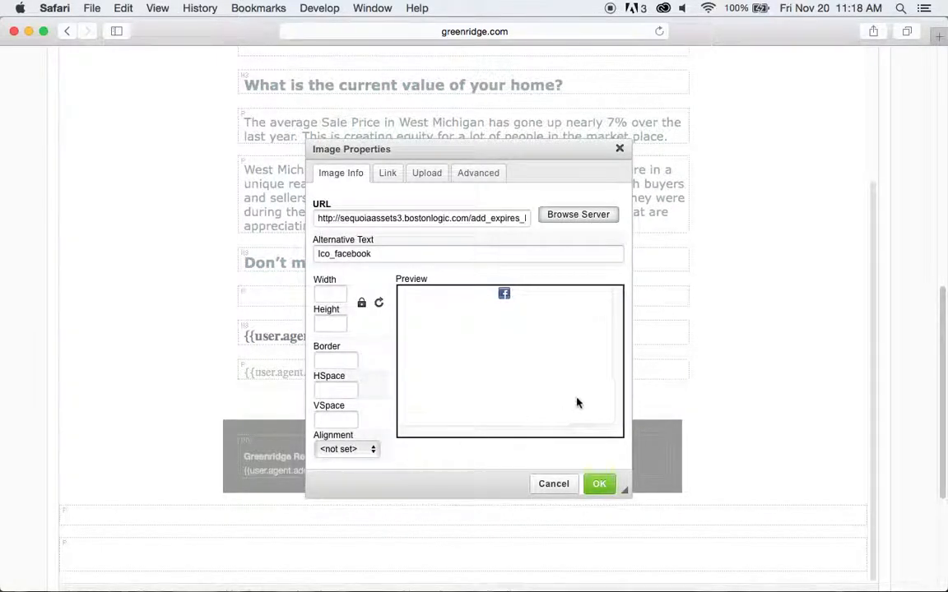
left_click(392, 177)
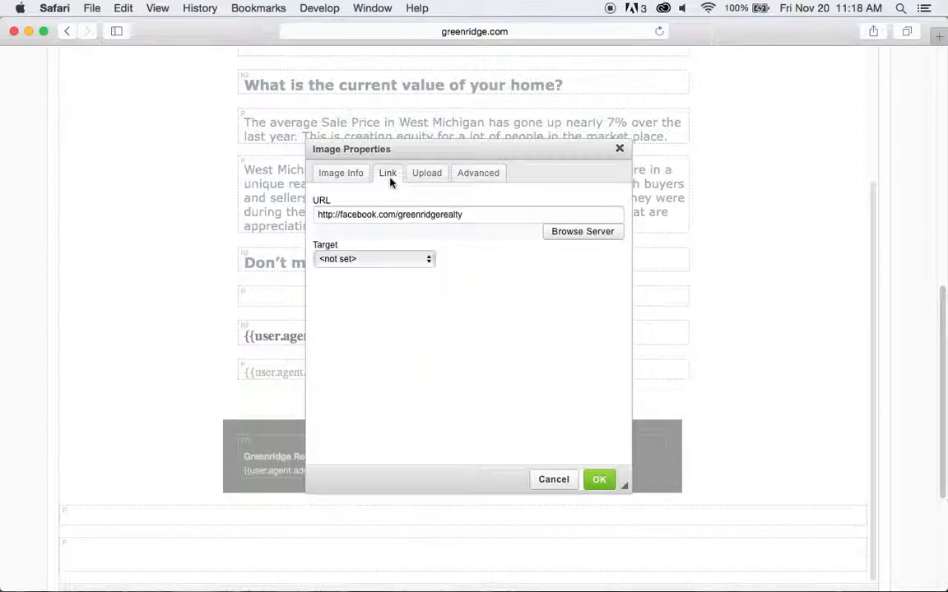
left_click_drag(476, 214, 315, 213)
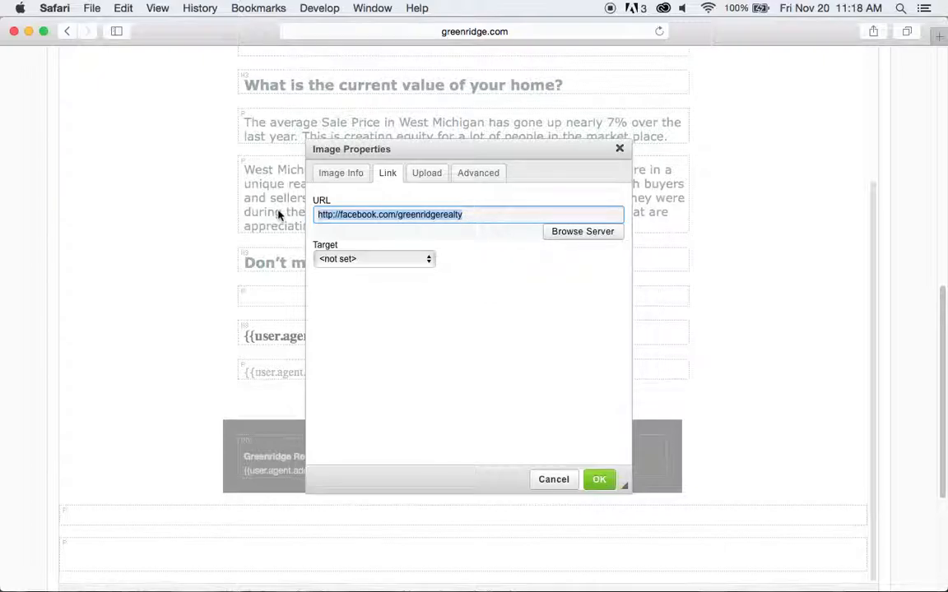
left_click(562, 485)
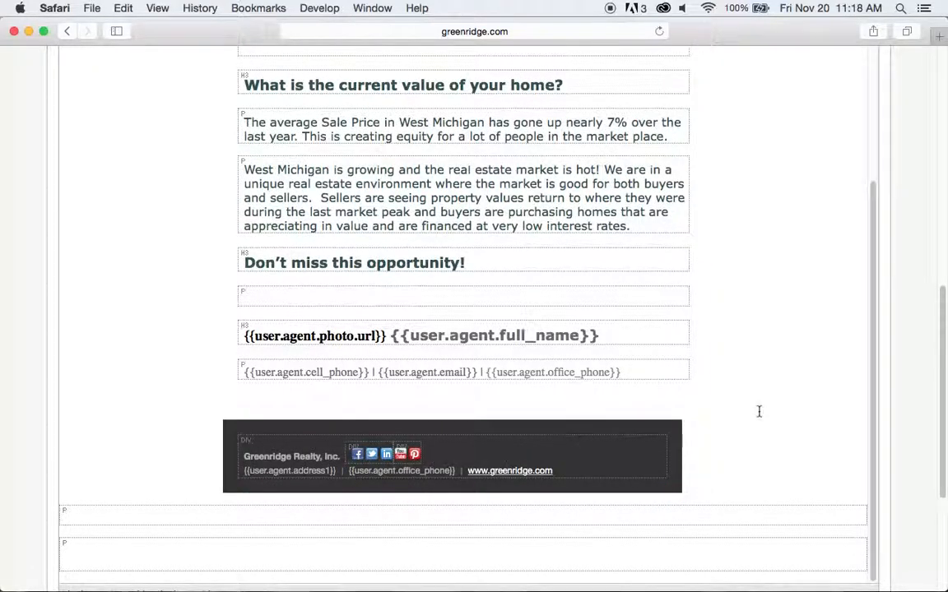
Save the edited spring-selling template with its agent placeholder lines using Save Template.
scroll(768, 402, "up", 1)
scroll(771, 394, "down", 5)
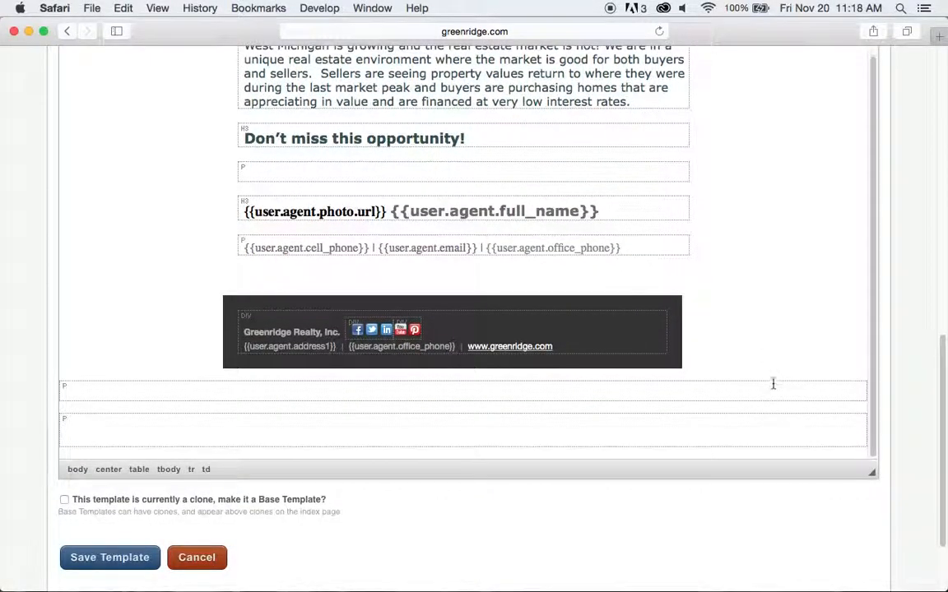
scroll(772, 386, "up", 1)
scroll(772, 383, "down", 3)
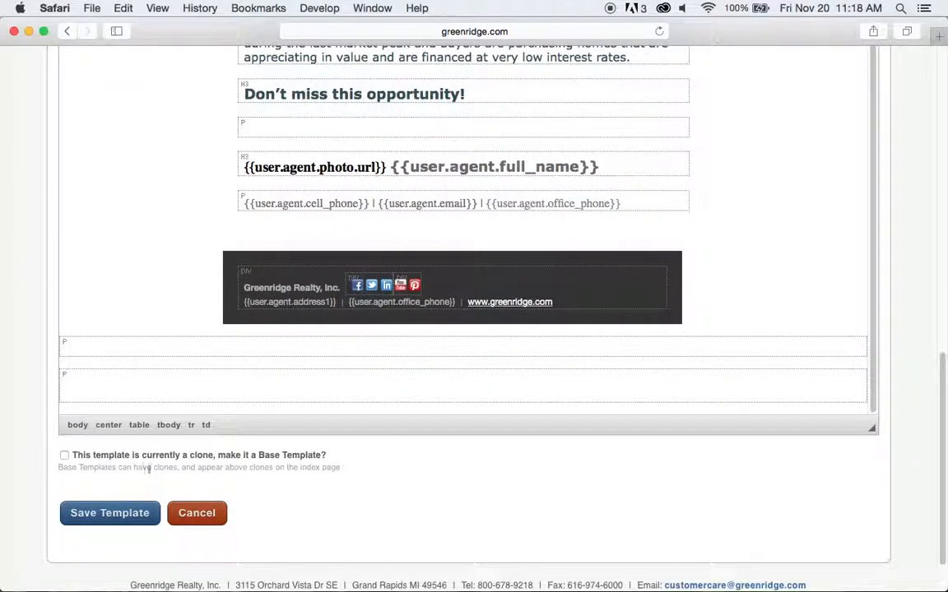
left_click(102, 518)
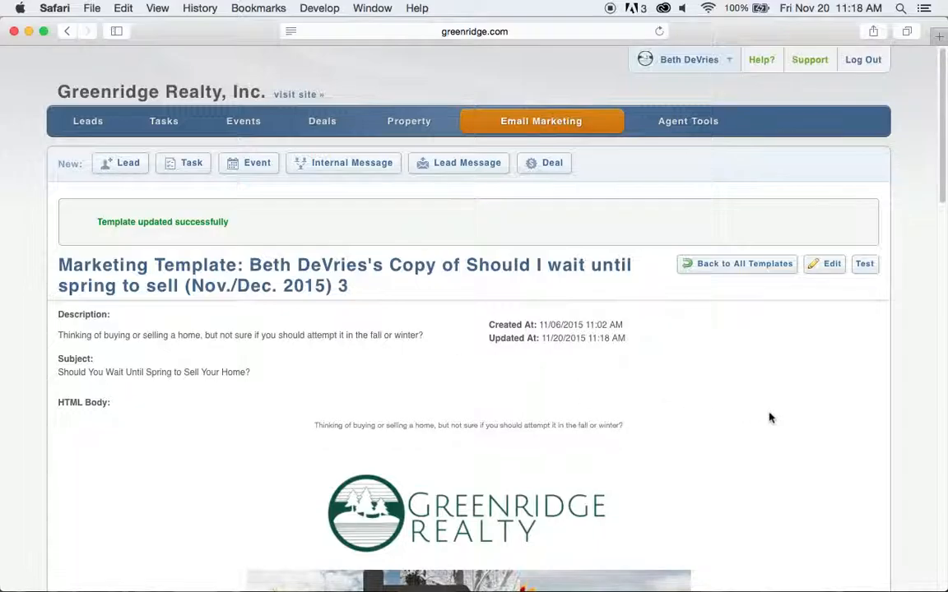
Check the saved preview for the agent cell phone, e-mail and office phone placeholders, ending at the top.
scroll(782, 419, "down", 15)
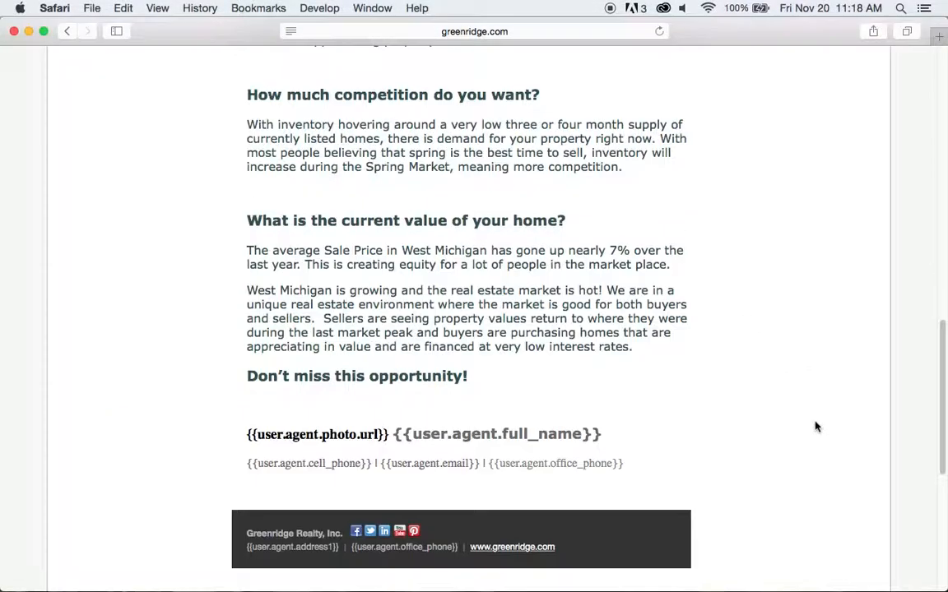
scroll(815, 427, "up", 5)
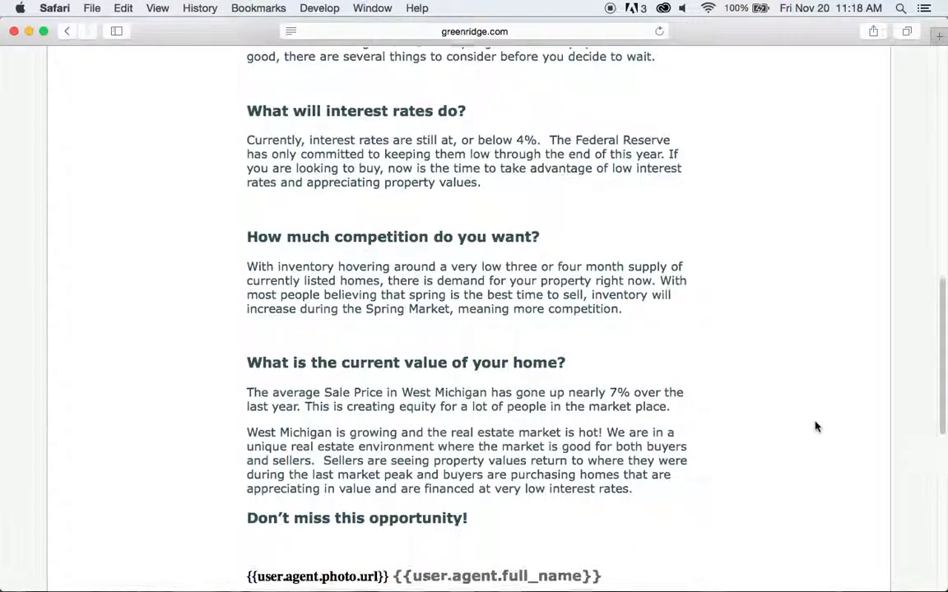
scroll(816, 427, "up", 12)
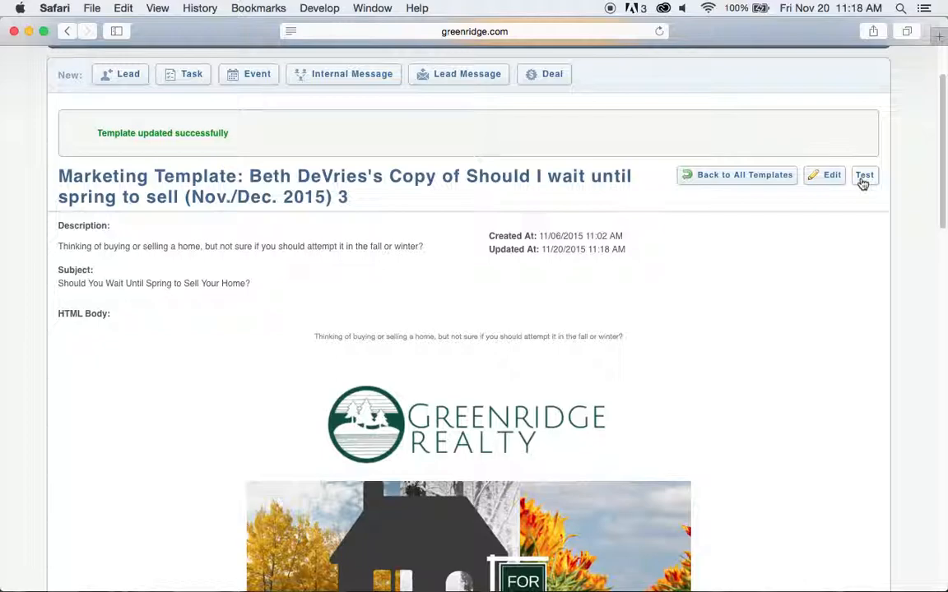
Go back to all templates and open the Test options for the personal spring-selling copy.
left_click(753, 180)
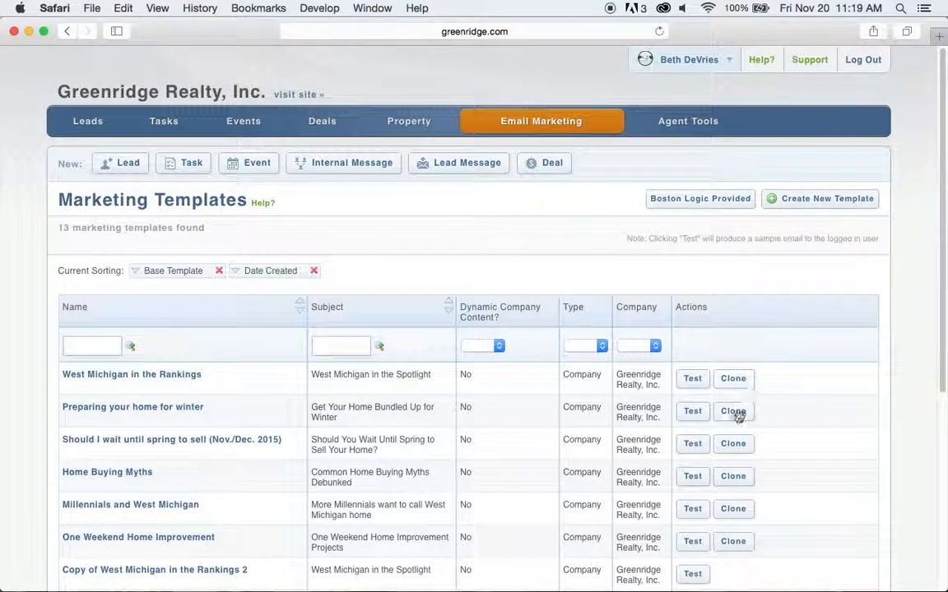
scroll(735, 425, "down", 2)
scroll(734, 425, "down", 5)
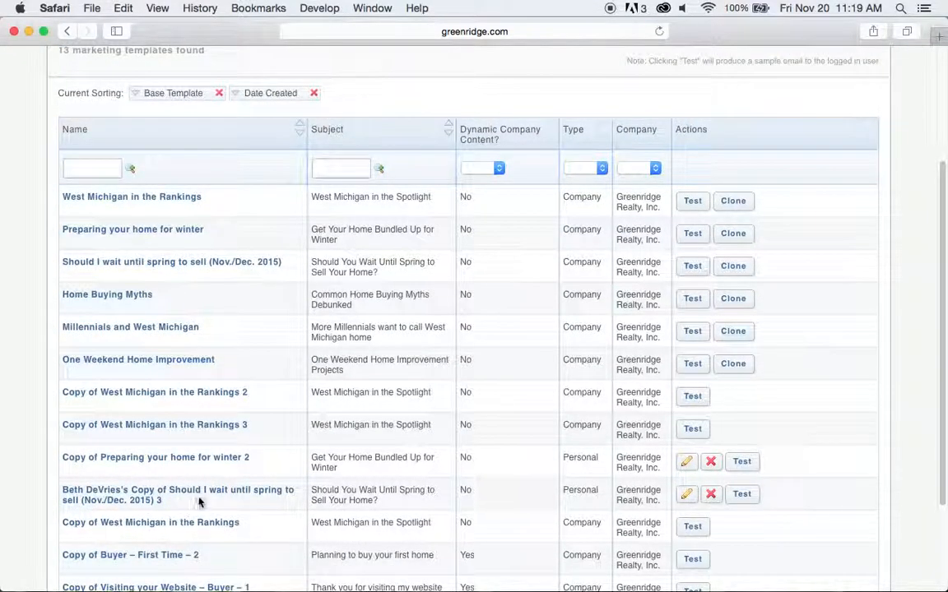
scroll(208, 501, "down", 1)
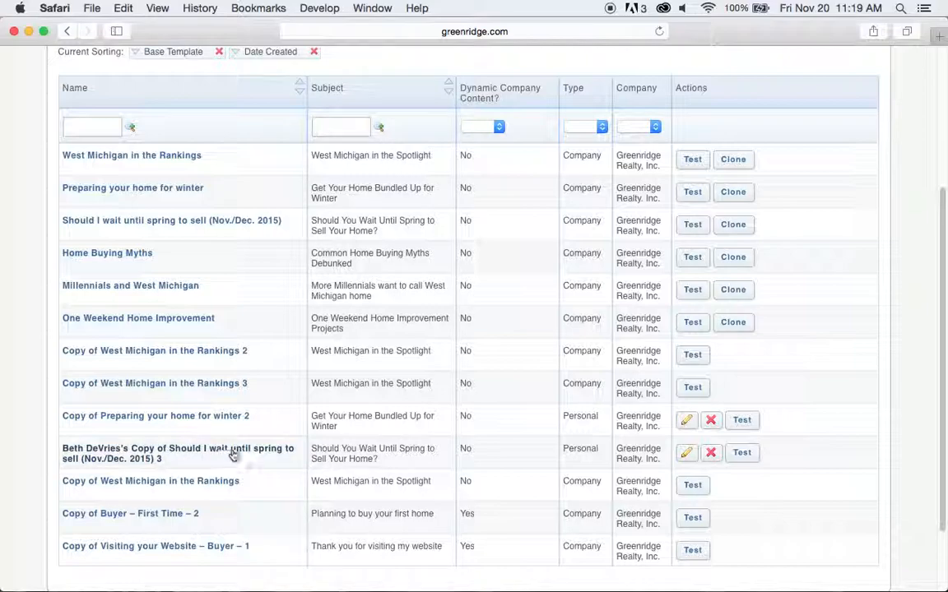
left_click(743, 455)
scroll(811, 416, "down", 3)
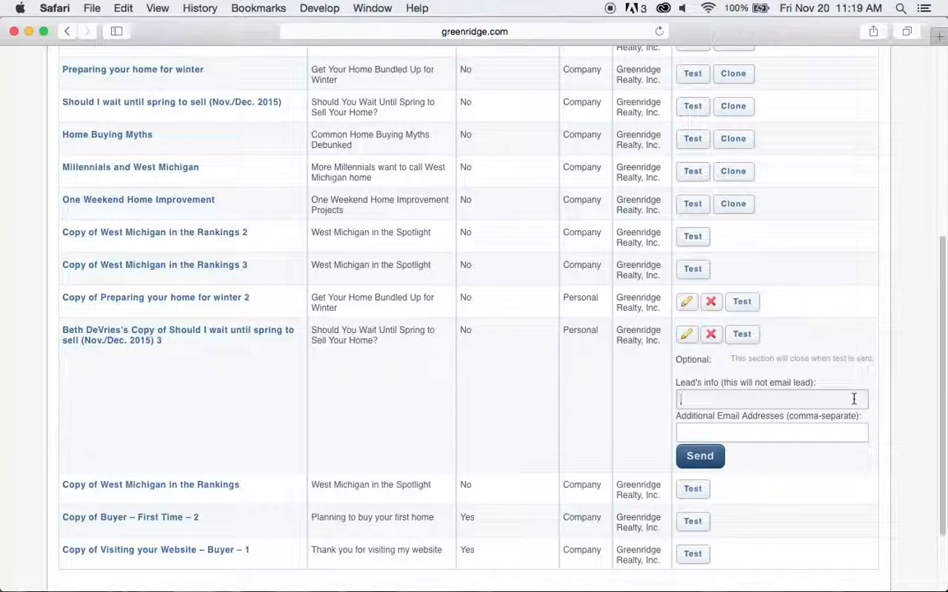
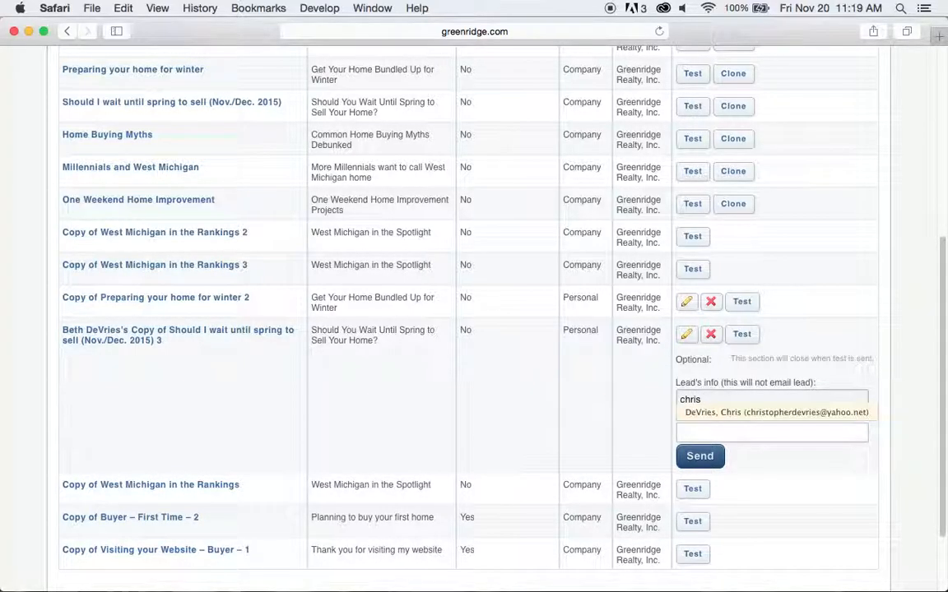
Send the test e-mail with a suggested sample lead and the agent's own e-mail as extra recipient.
left_click(847, 414)
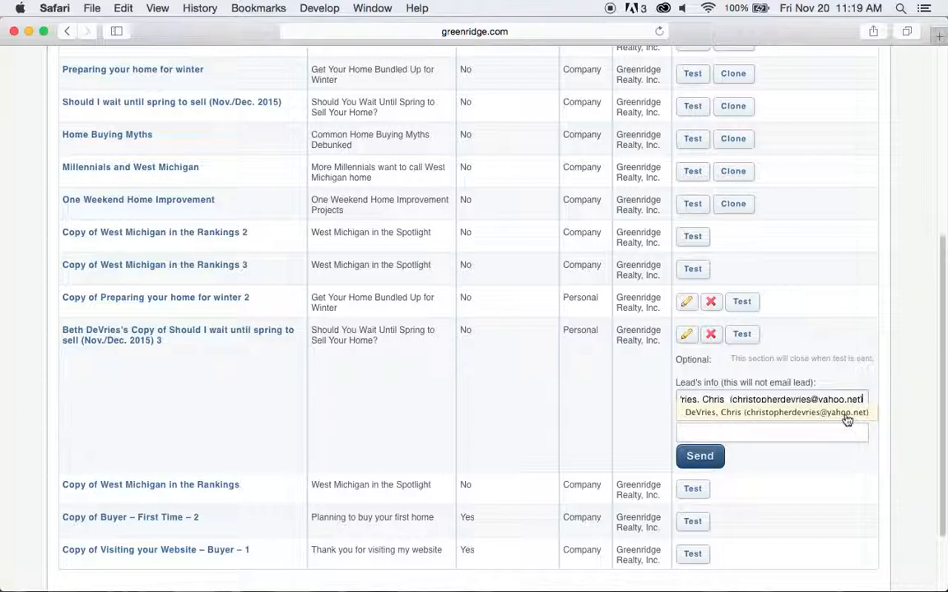
left_click(784, 433)
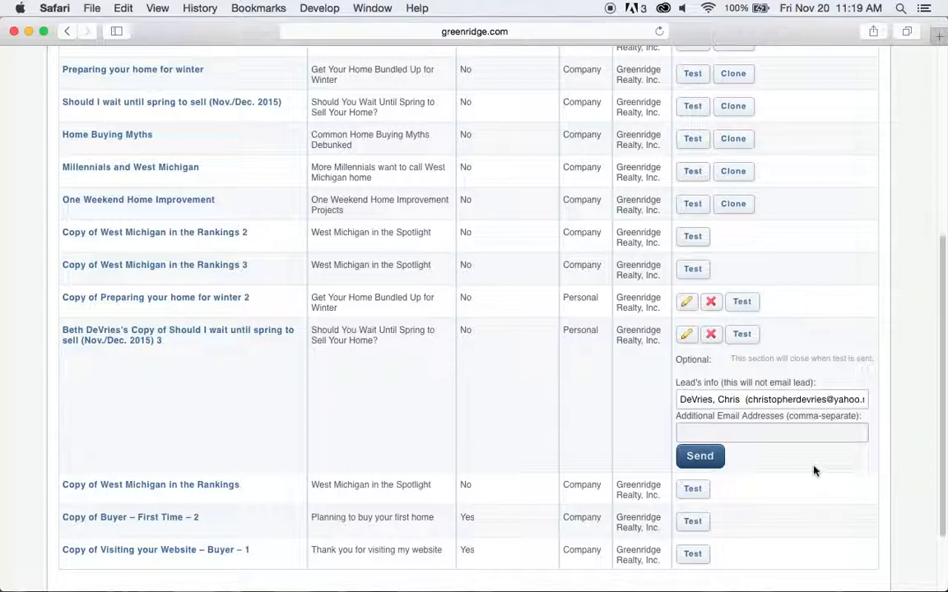
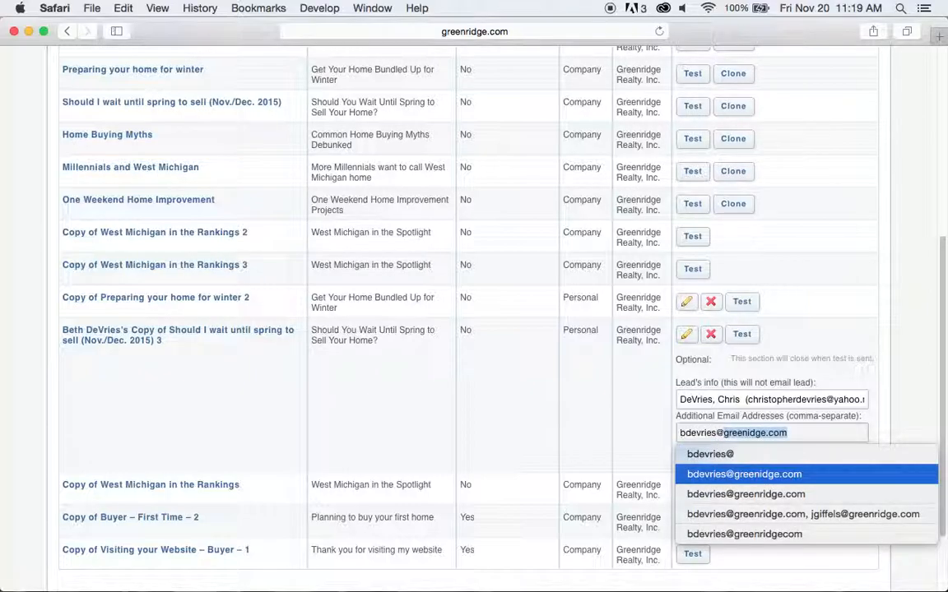
key("super+l")
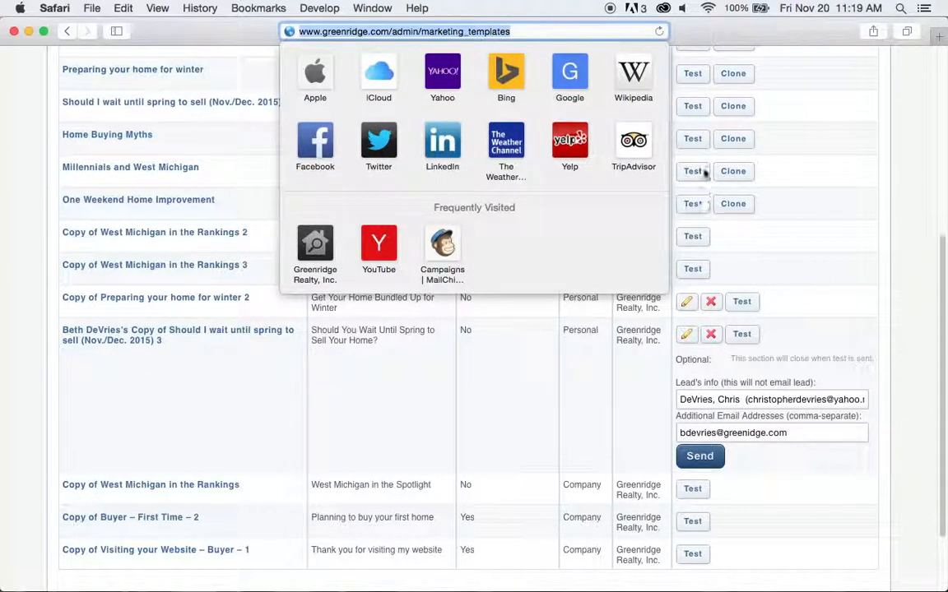
left_click(796, 436)
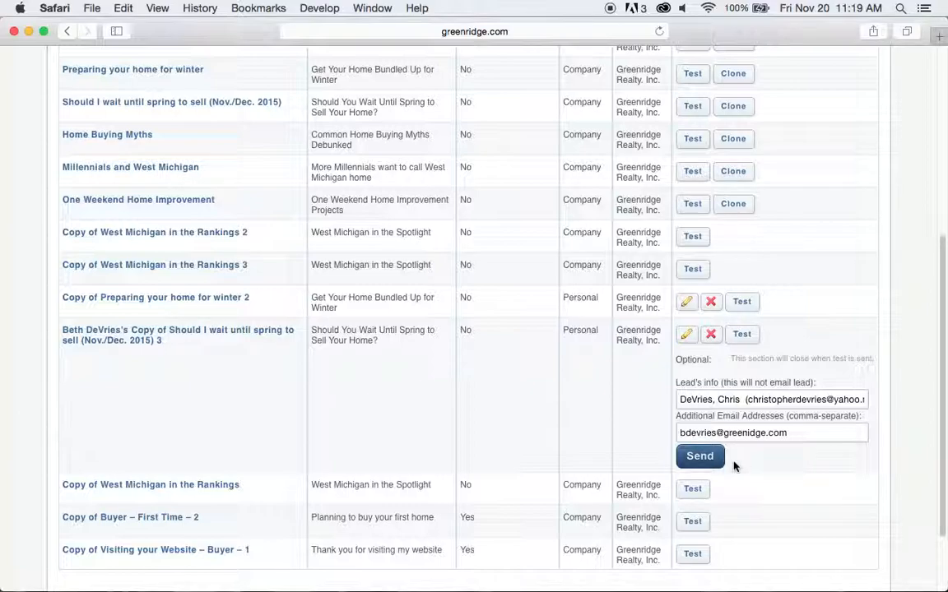
left_click(712, 465)
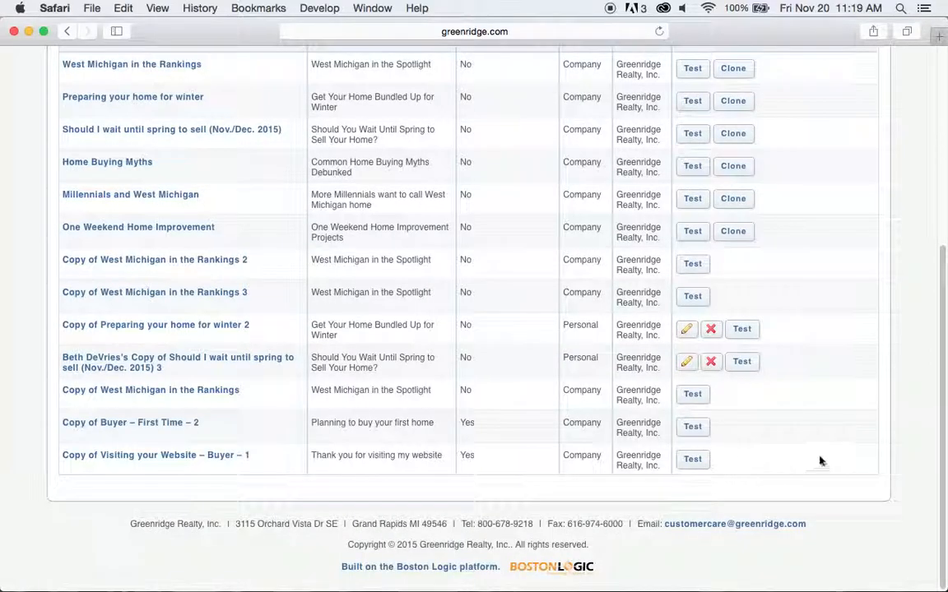
scroll(899, 370, "up", 5)
scroll(899, 370, "up", 3)
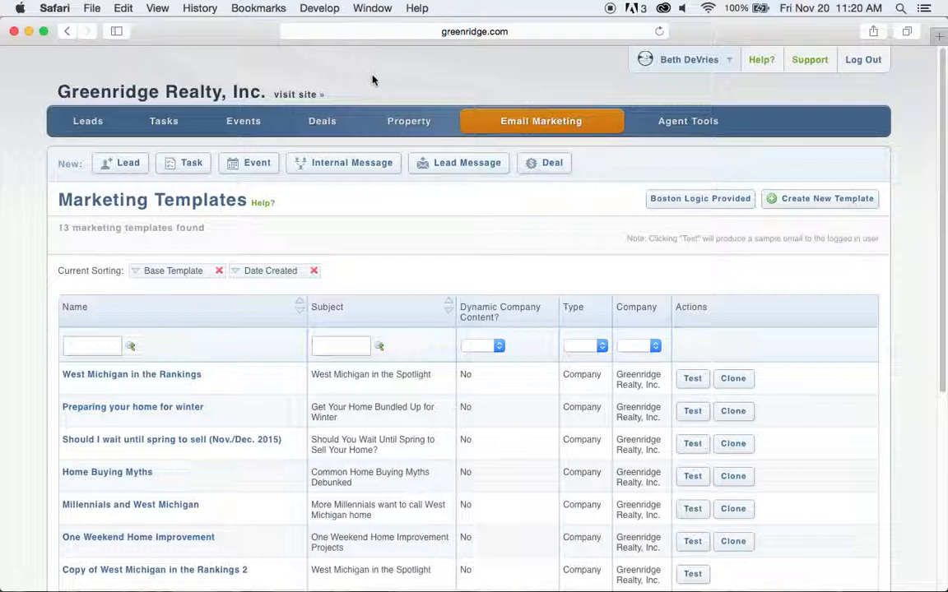
scroll(673, 260, "down", 3)
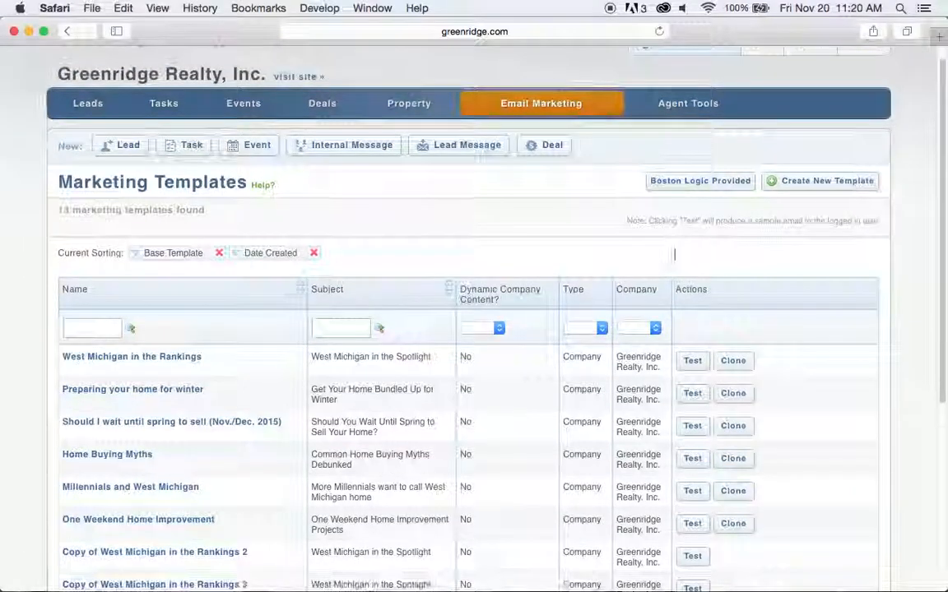
scroll(839, 323, "down", 6)
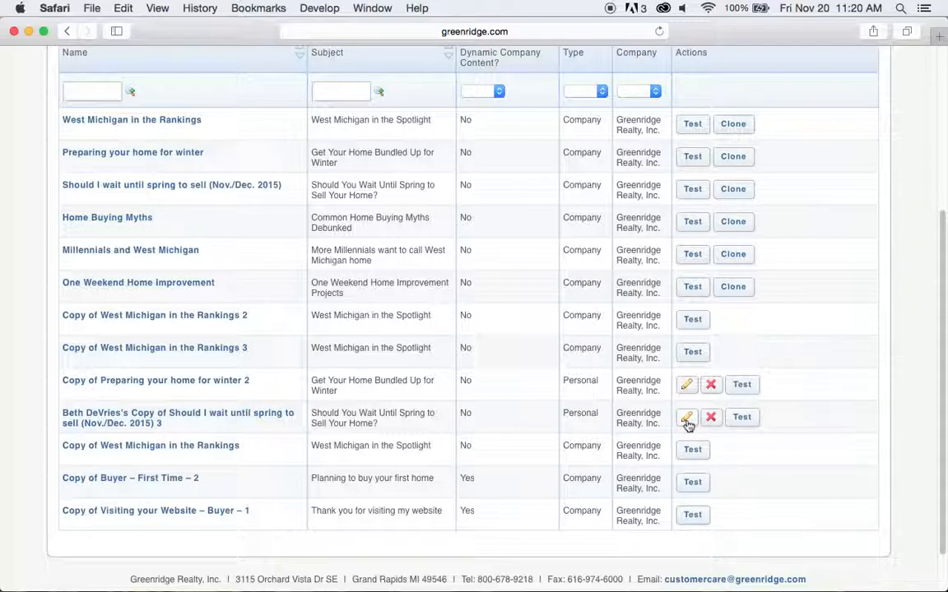
scroll(802, 358, "up", 6)
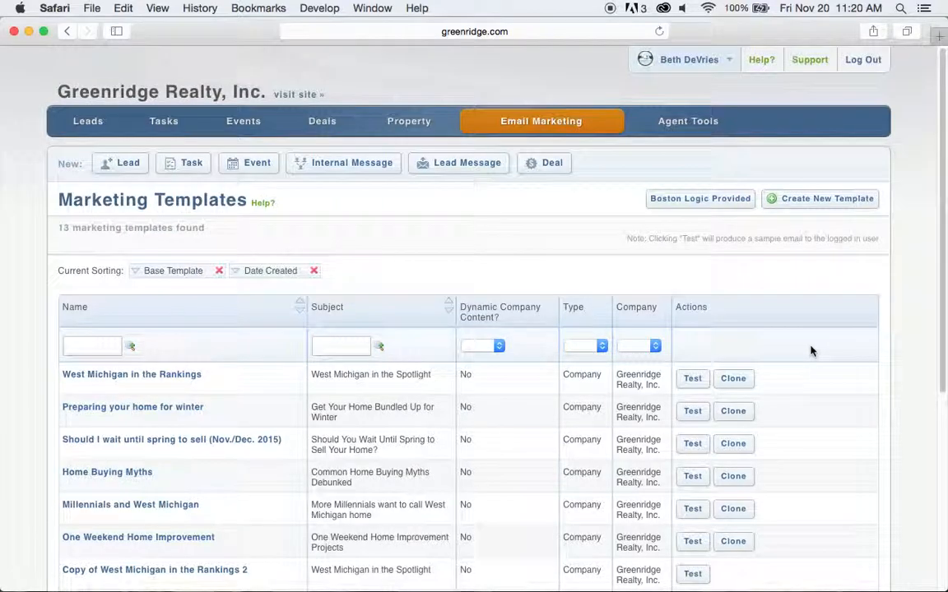